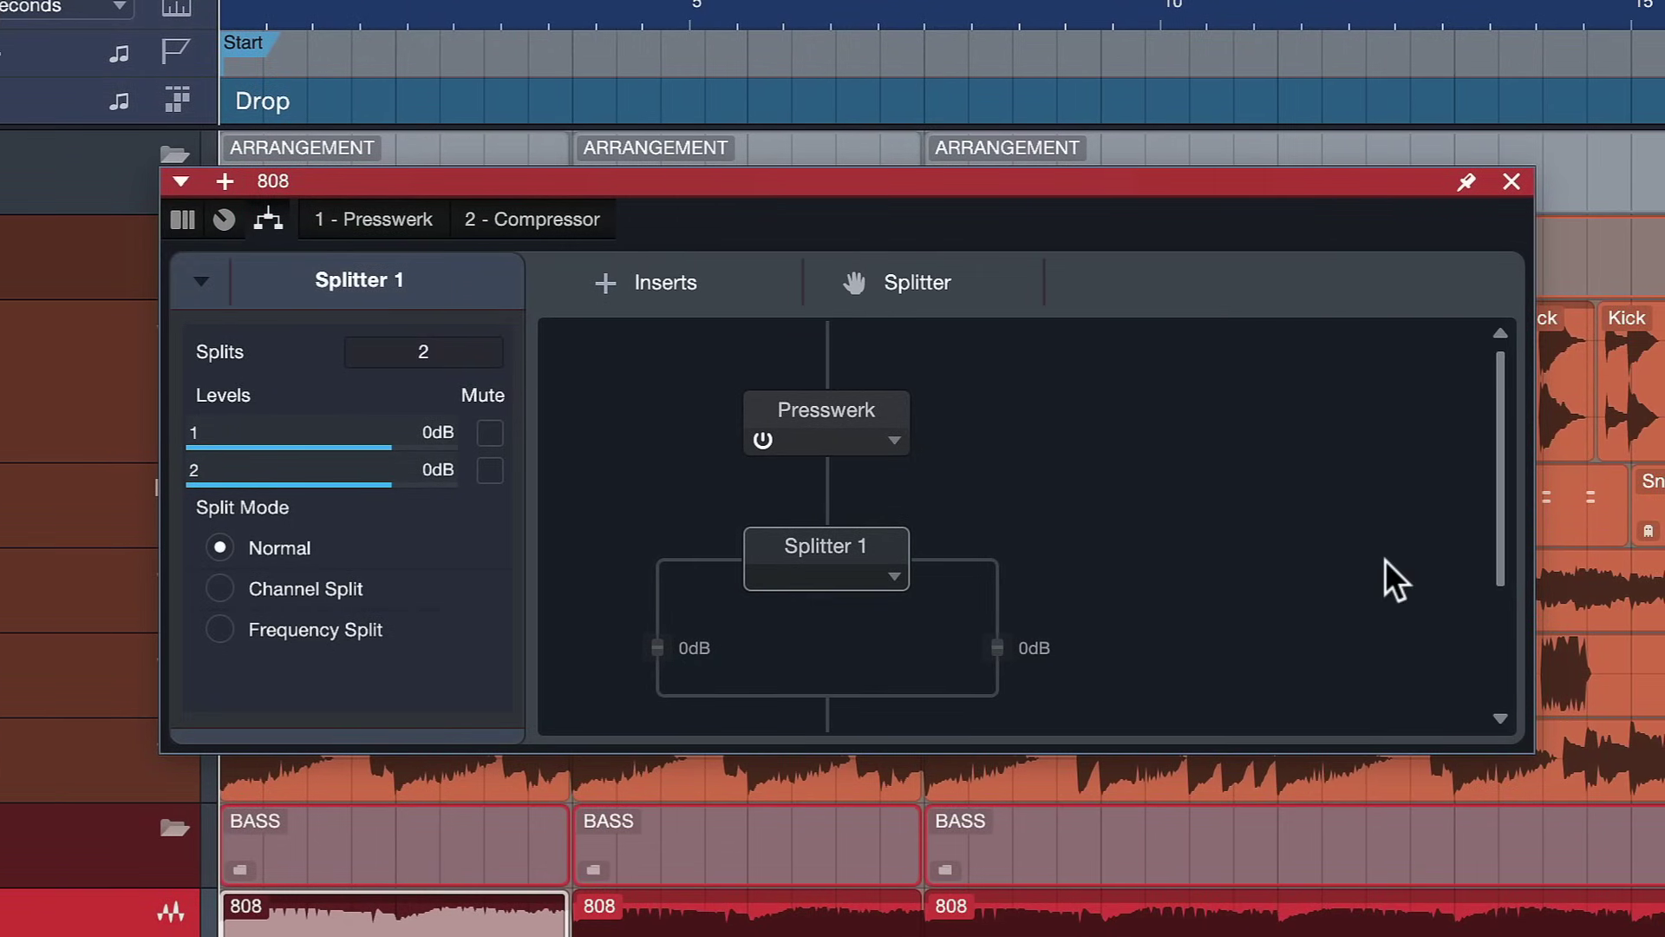
Step: Try increasing the number of splits in Splitter 1 on the 808 channel
scroll(1370, 560, down, 3)
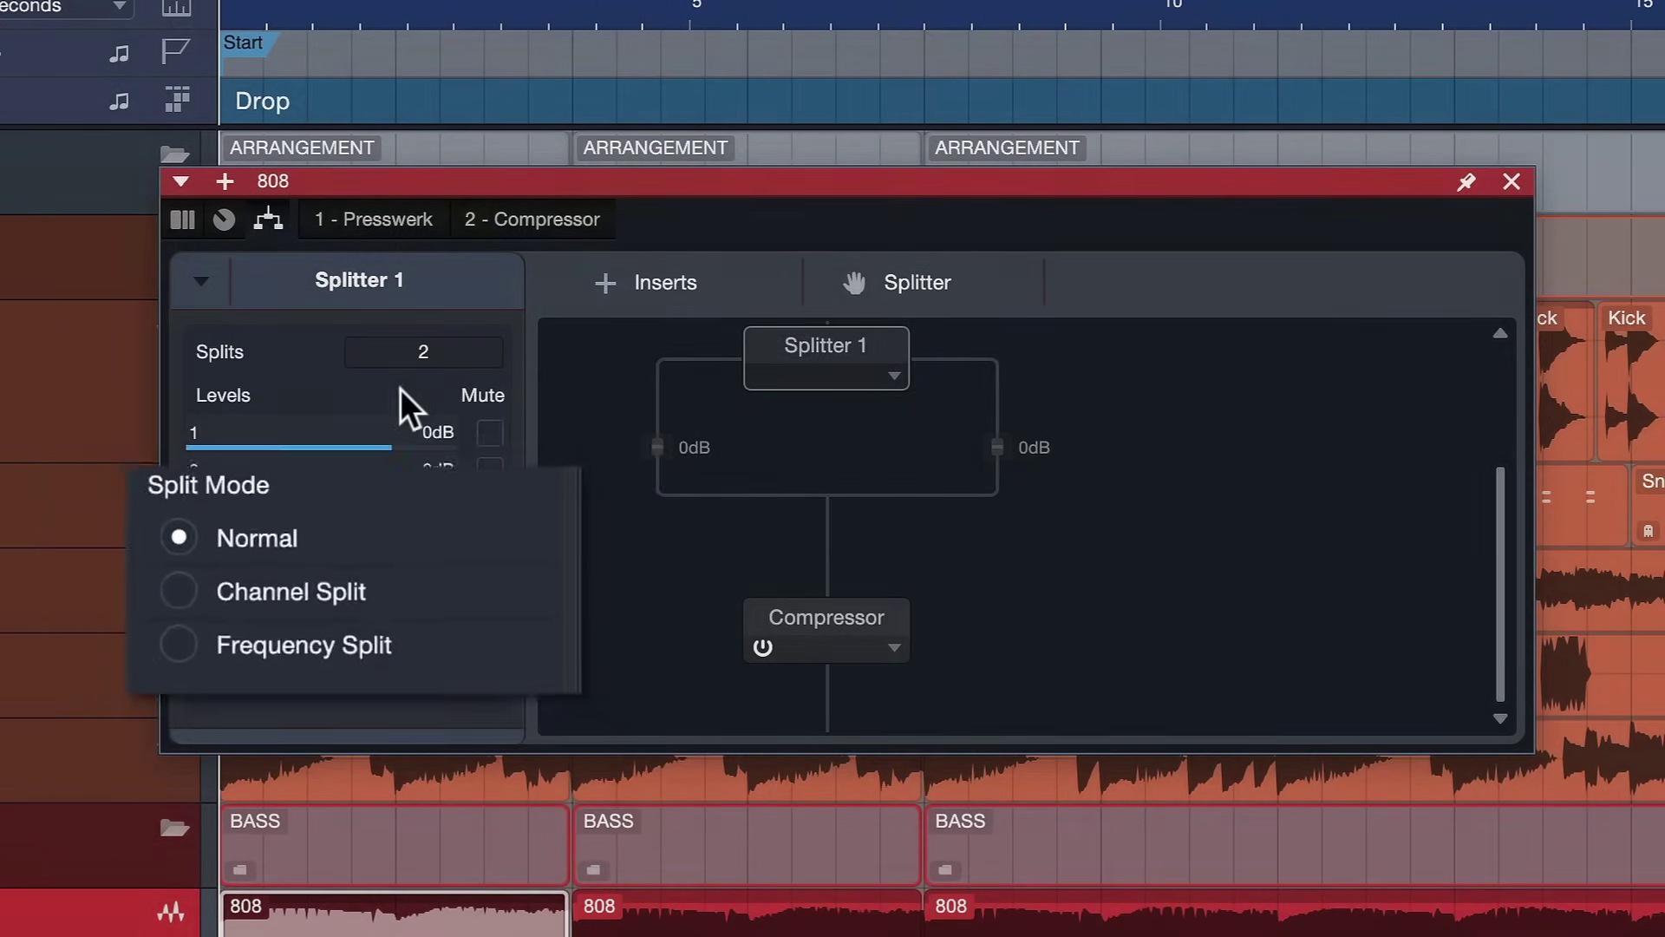
drag(415, 346, 414, 298)
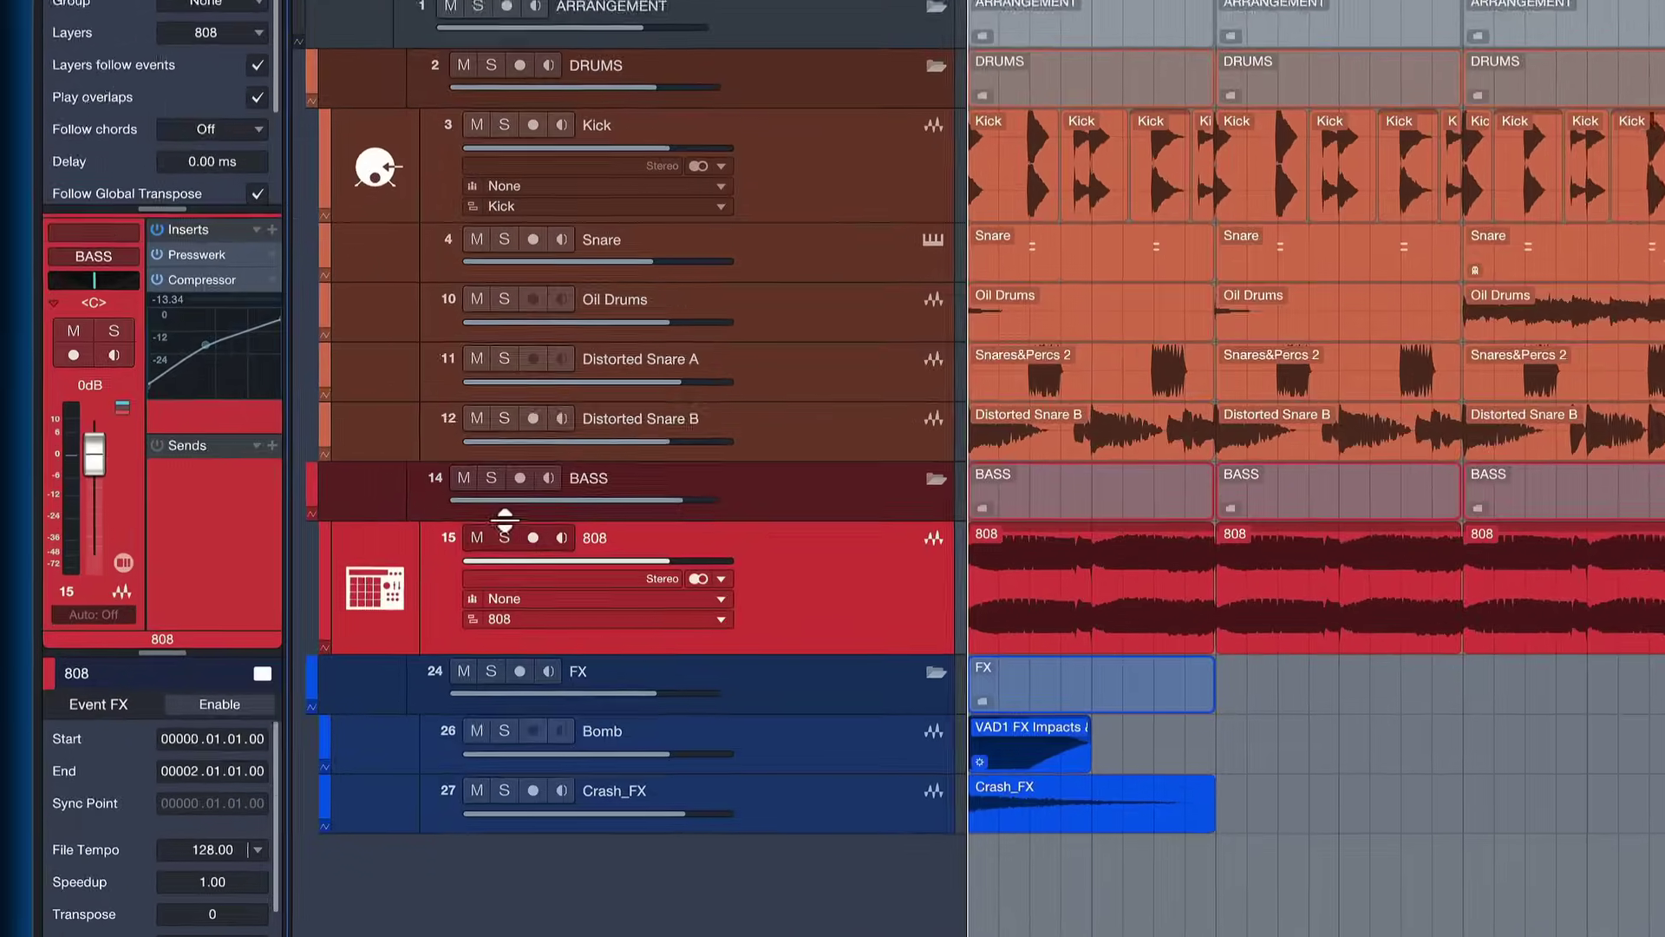
Step: Solo the 808 and Kick tracks and play the song
click(504, 536)
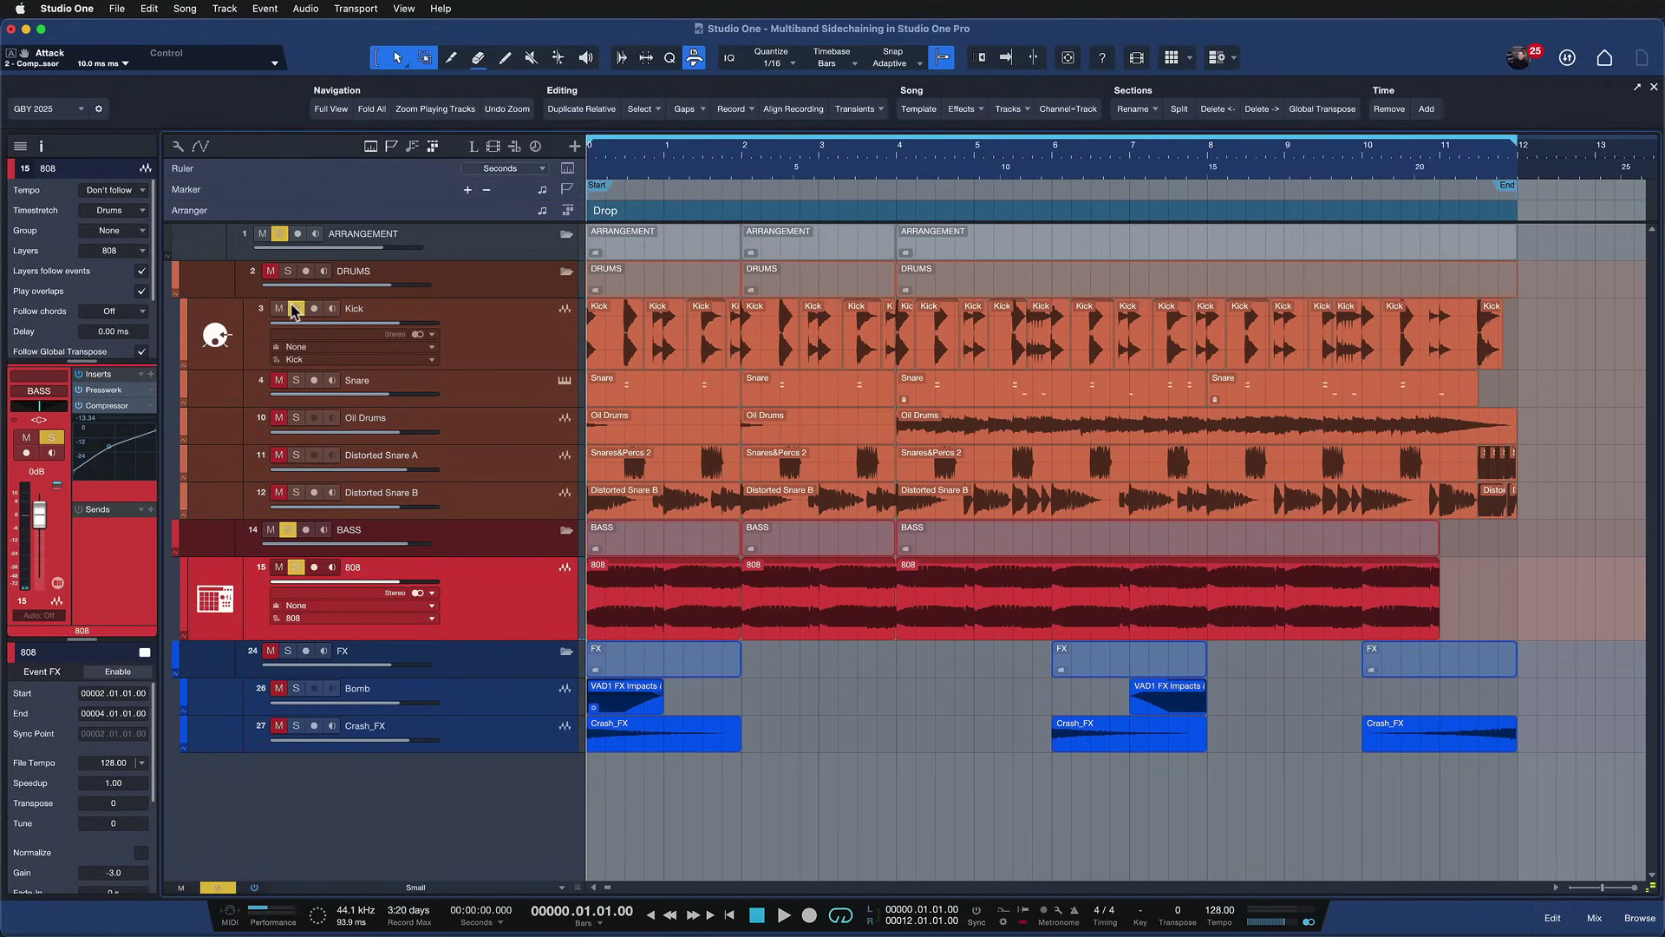
key(space)
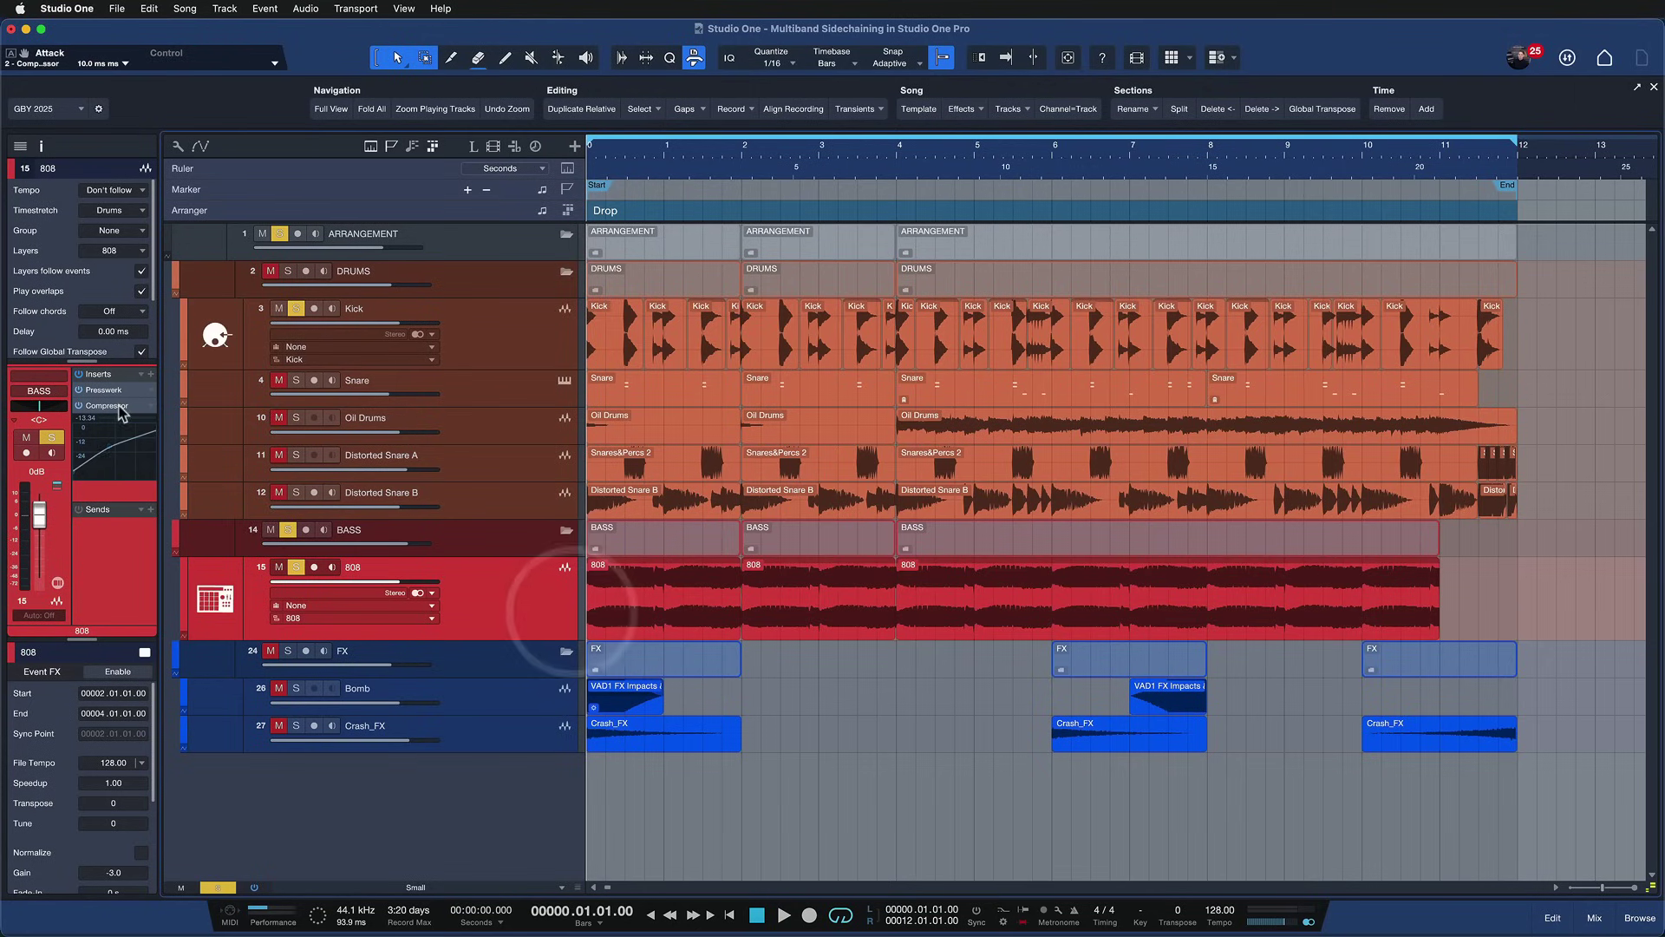
Step: Open the Compressor on the 808 channel and play the song to examine its gain reduction and level meters
click(106, 406)
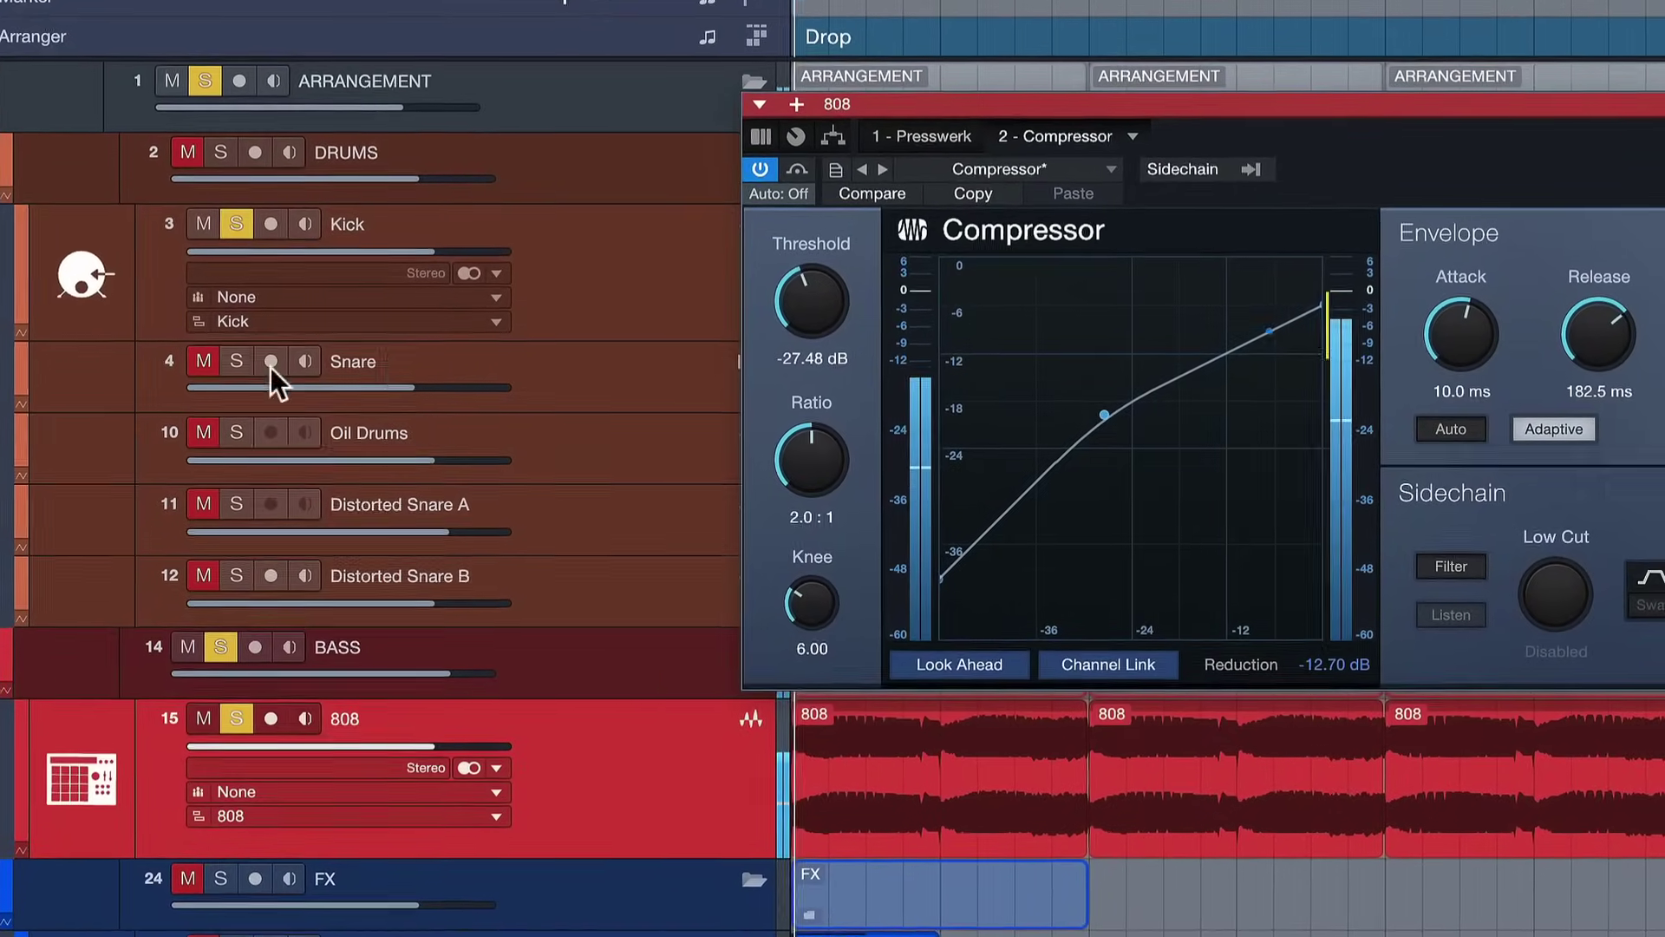
mouse_move(1340, 355)
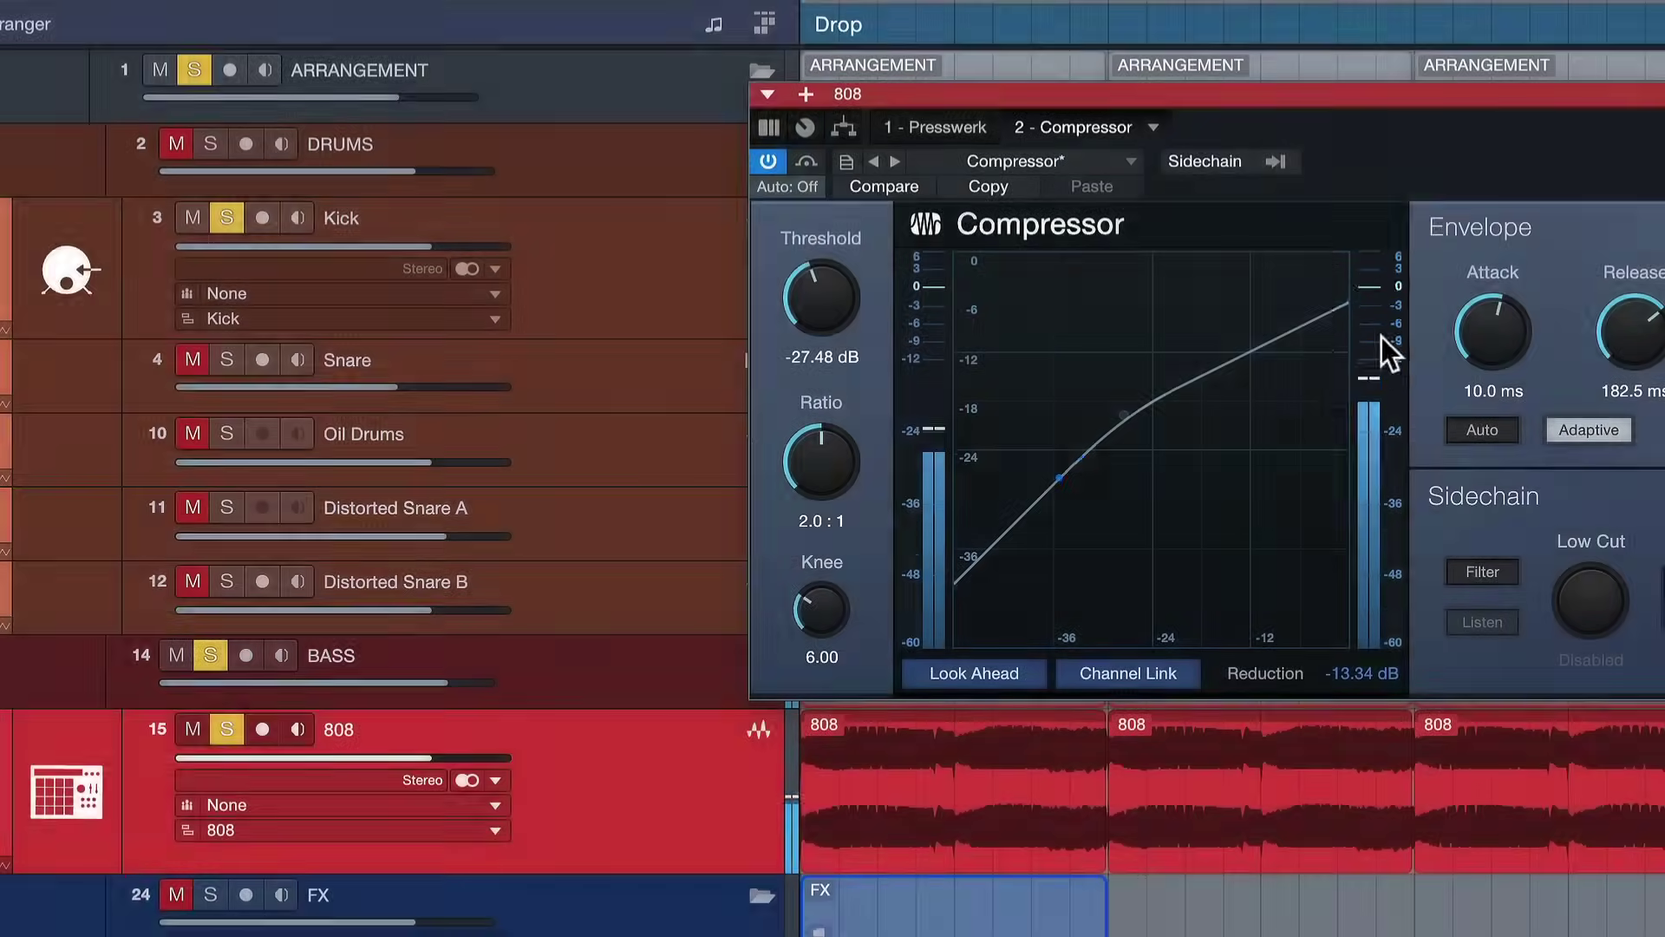
mouse_move(1380, 336)
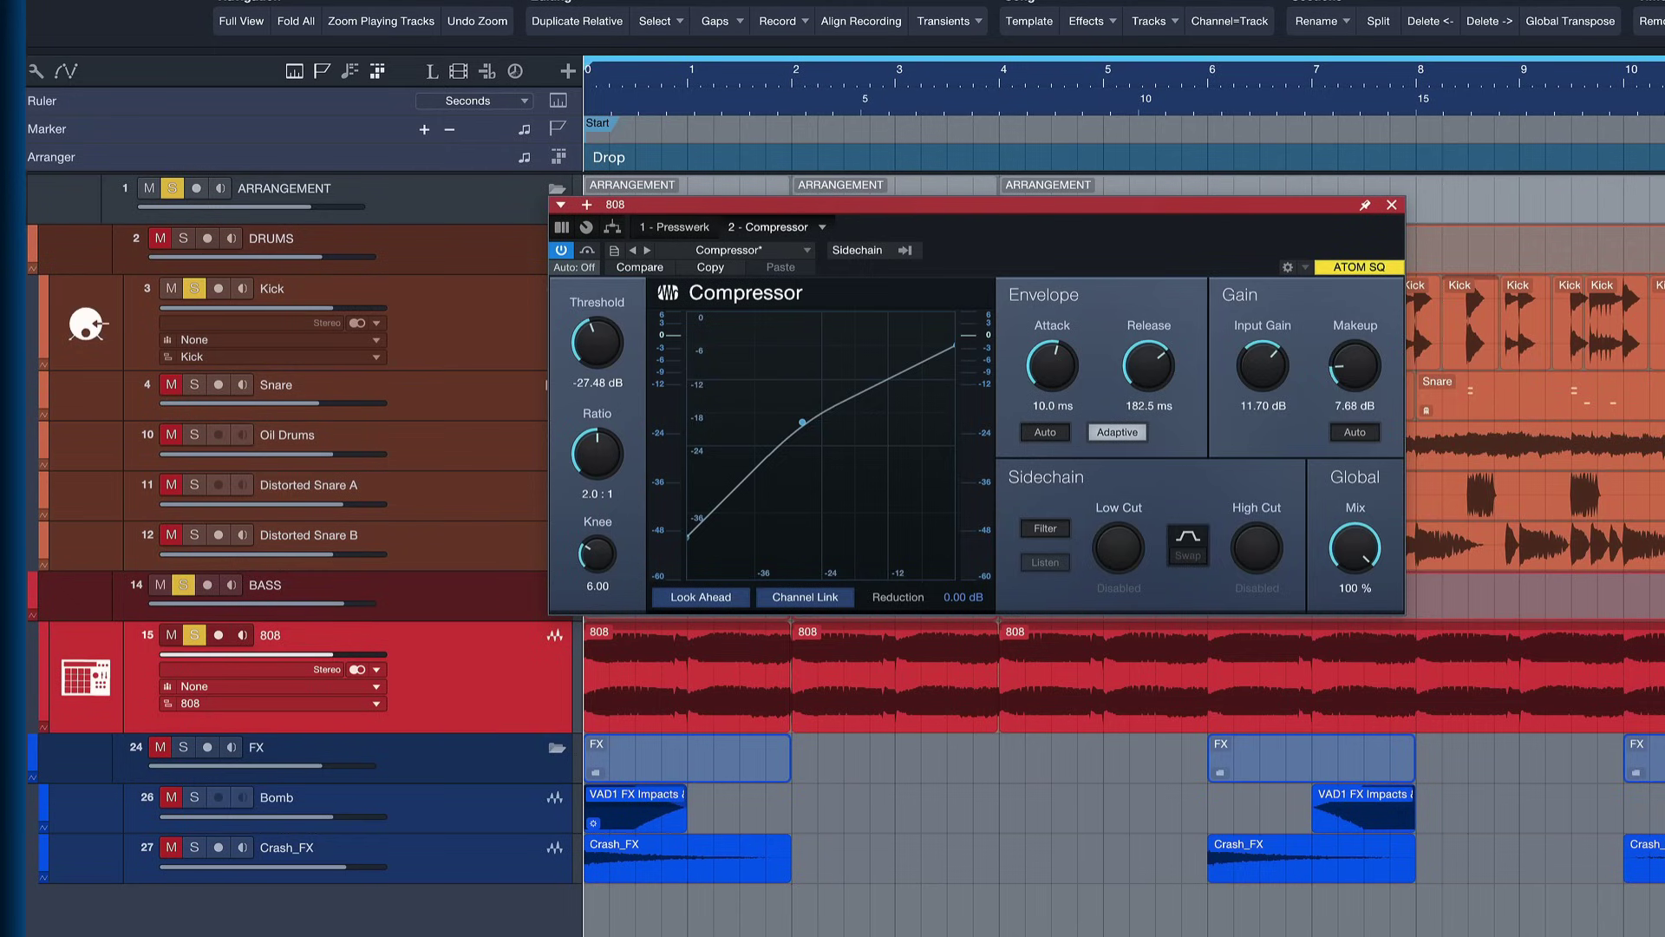
key(space)
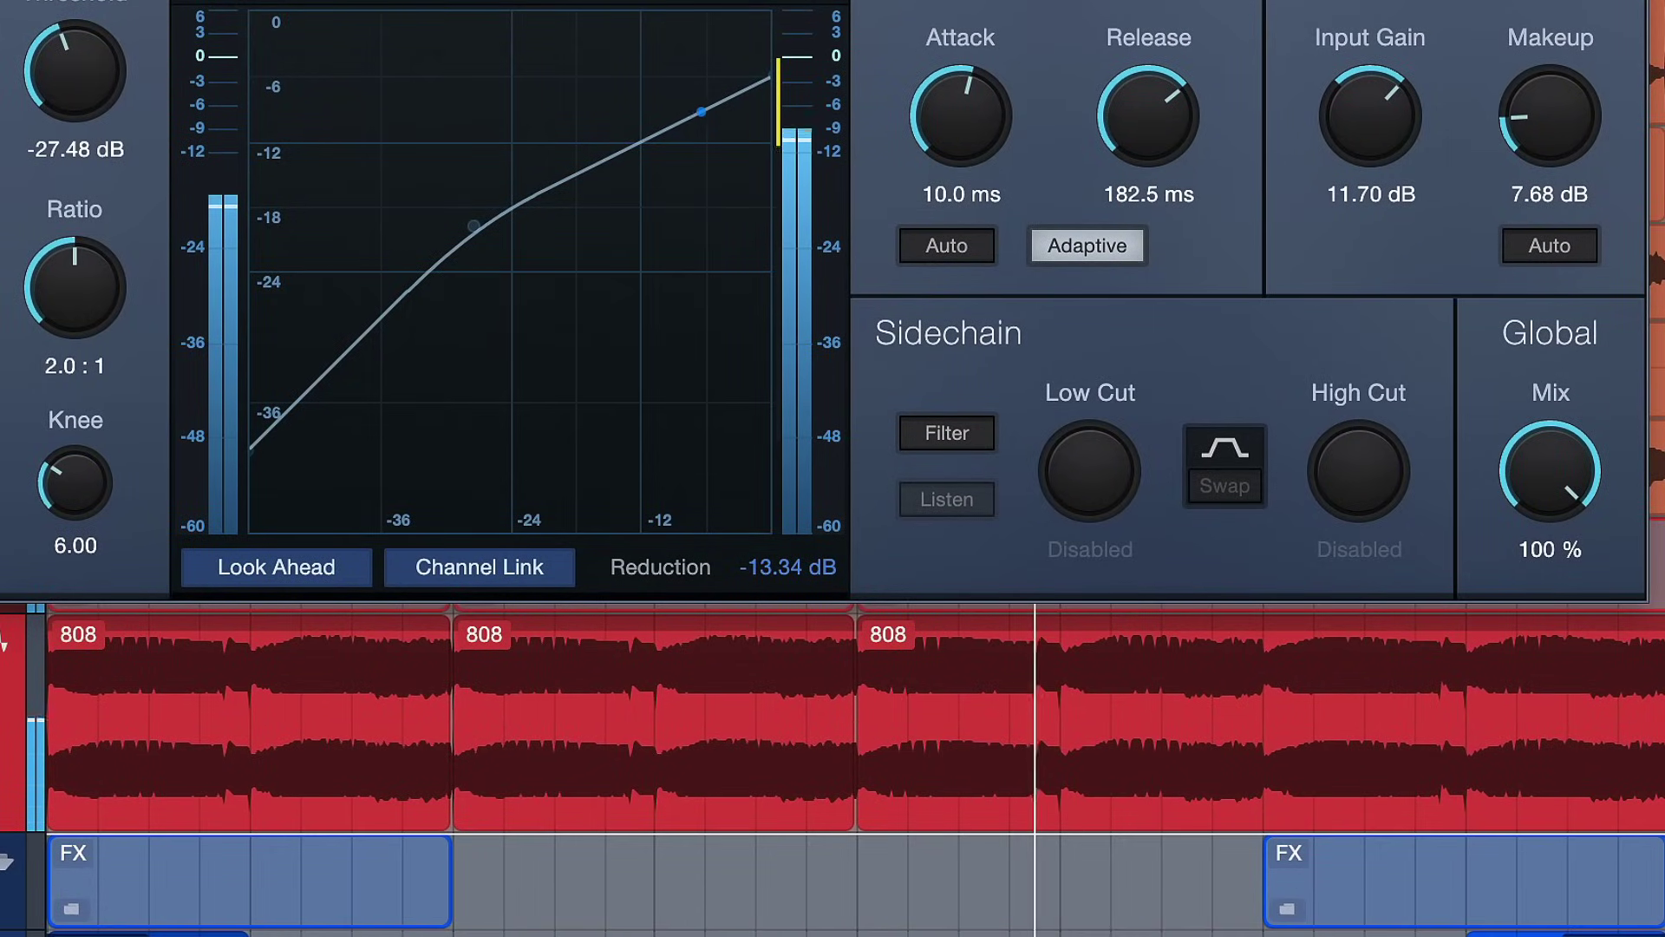
drag(131, 746, 9, 746)
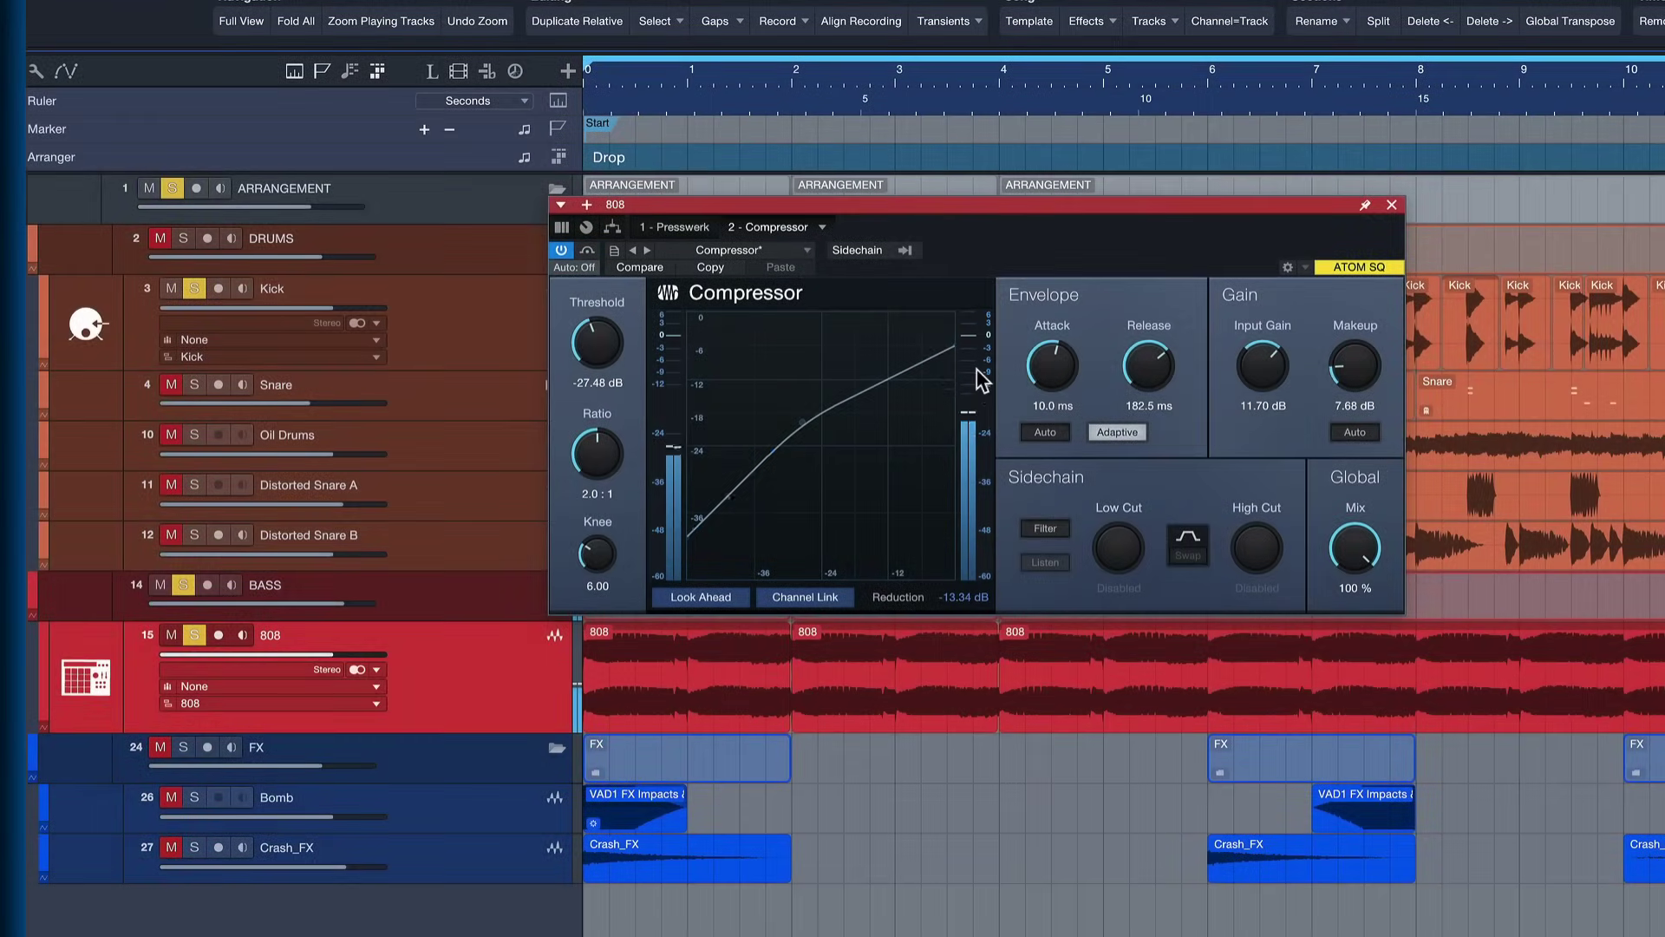
mouse_move(976, 368)
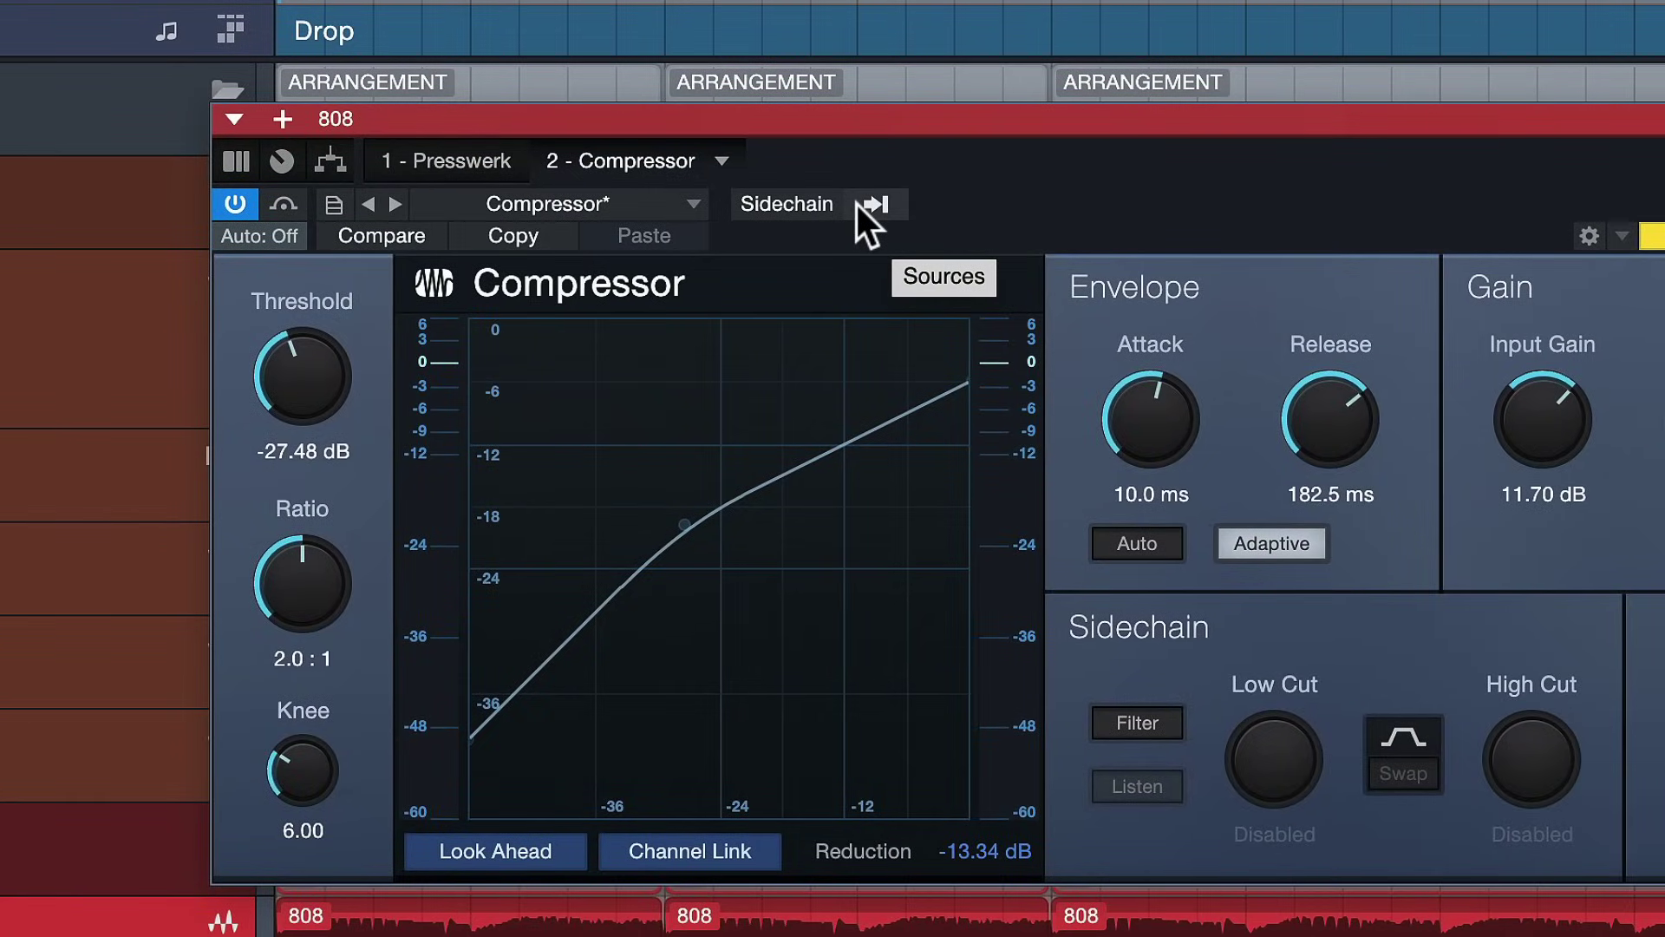
Step: Set a send from the Kick track as the Compressor's sidechain source and play the song
click(874, 205)
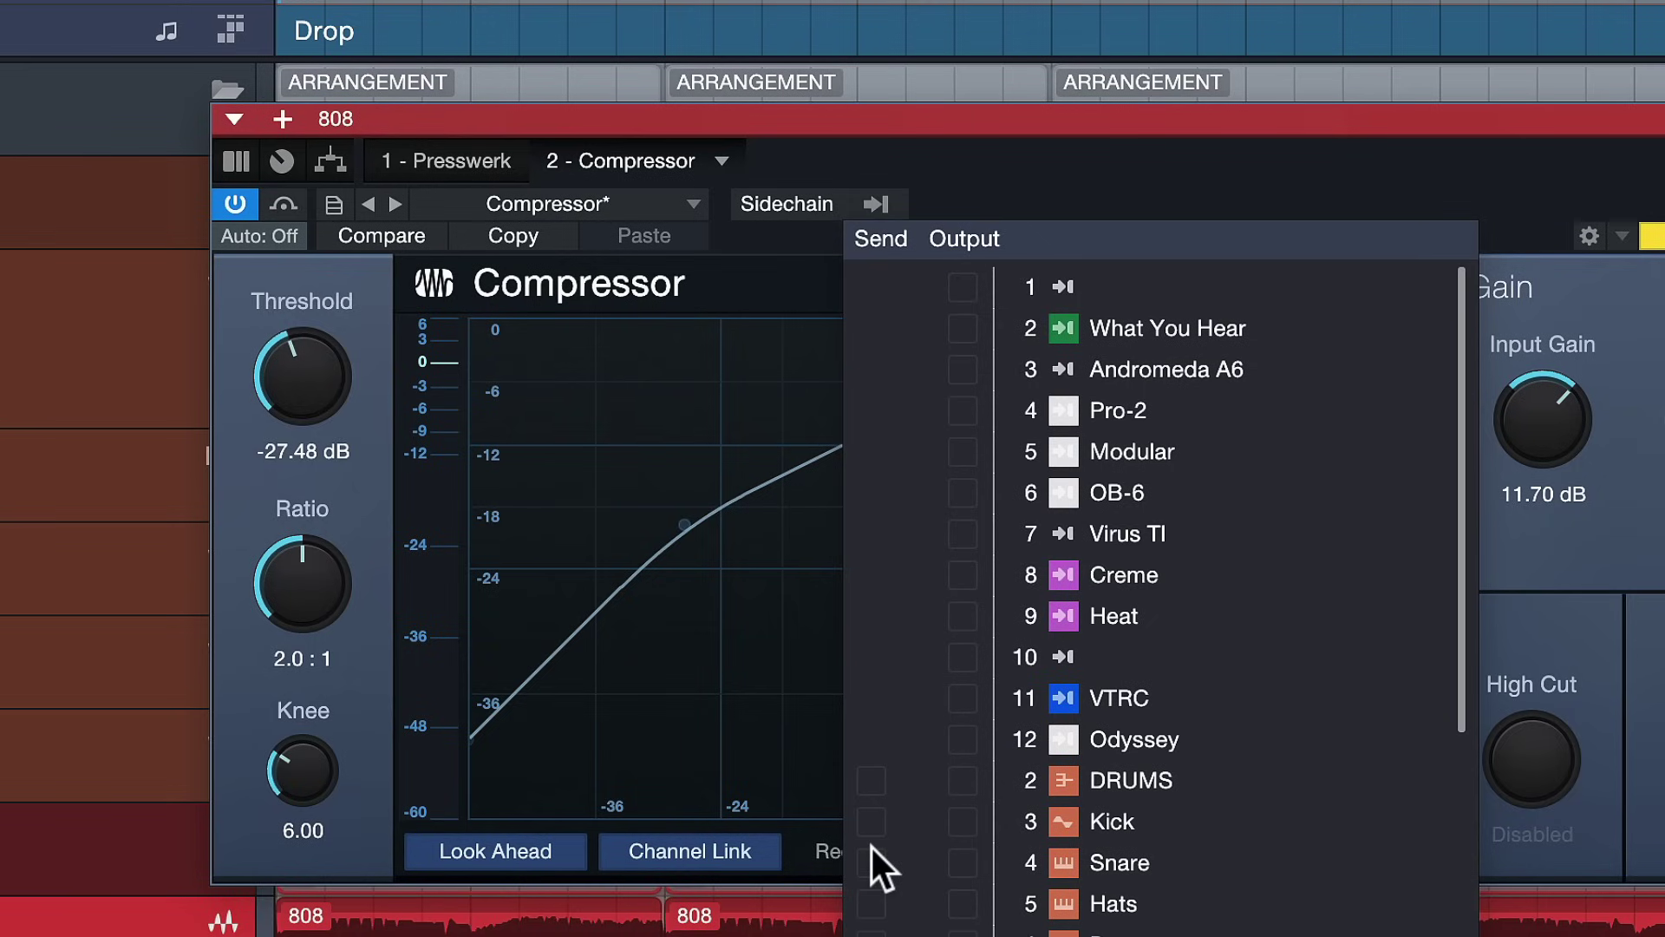
click(867, 815)
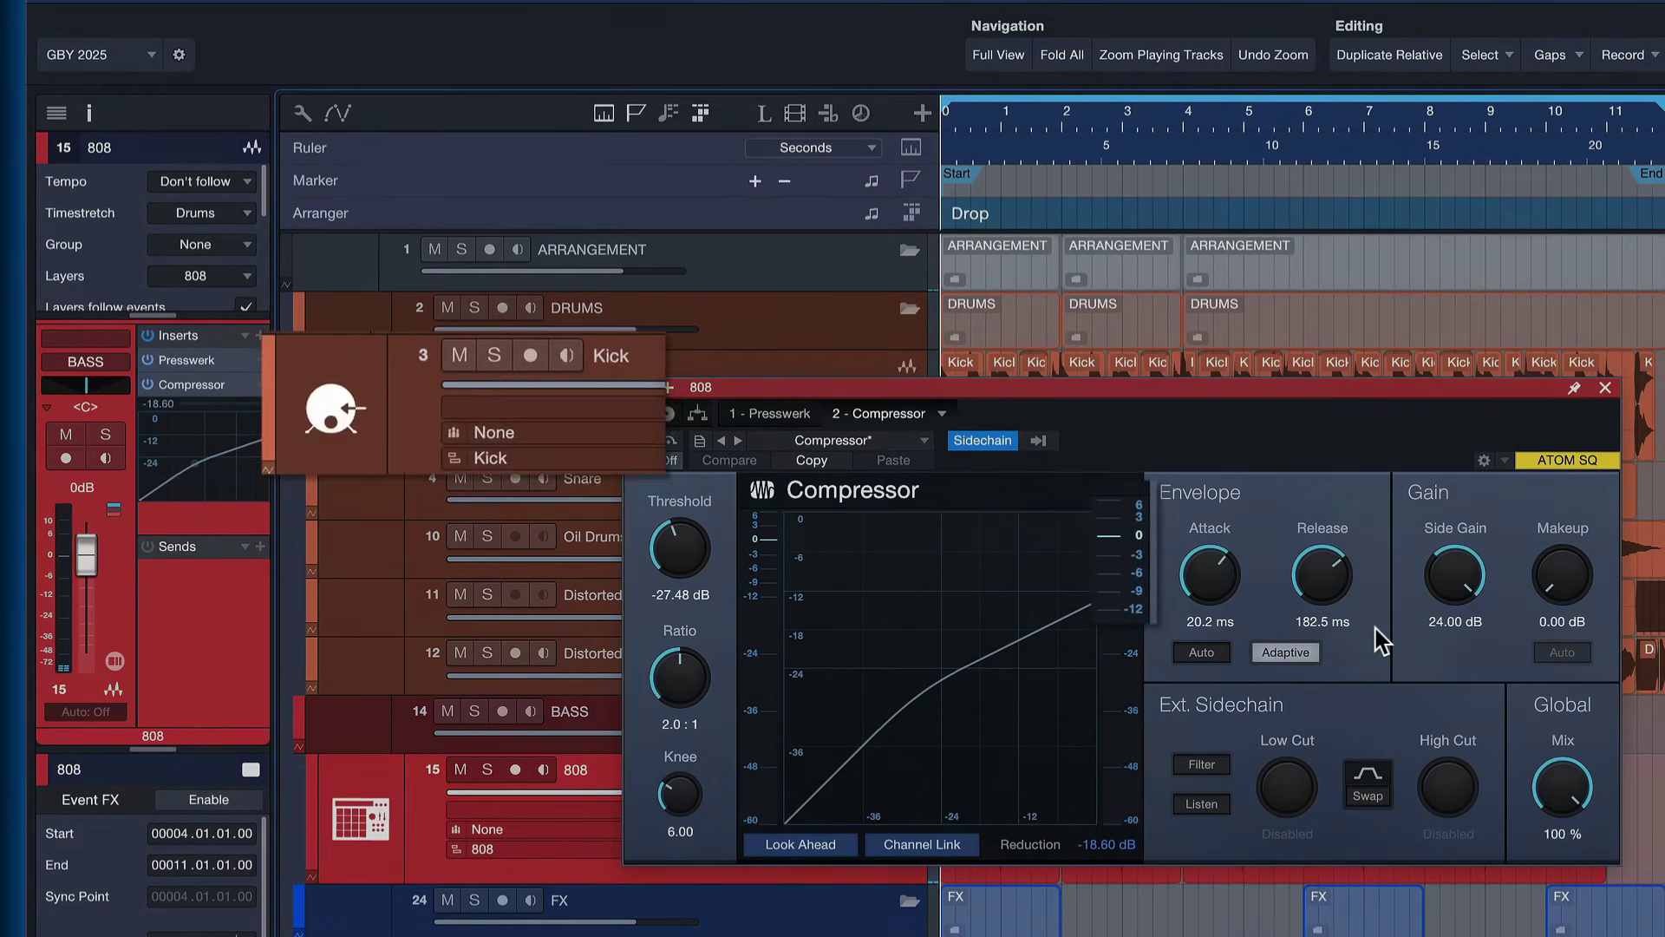
key(space)
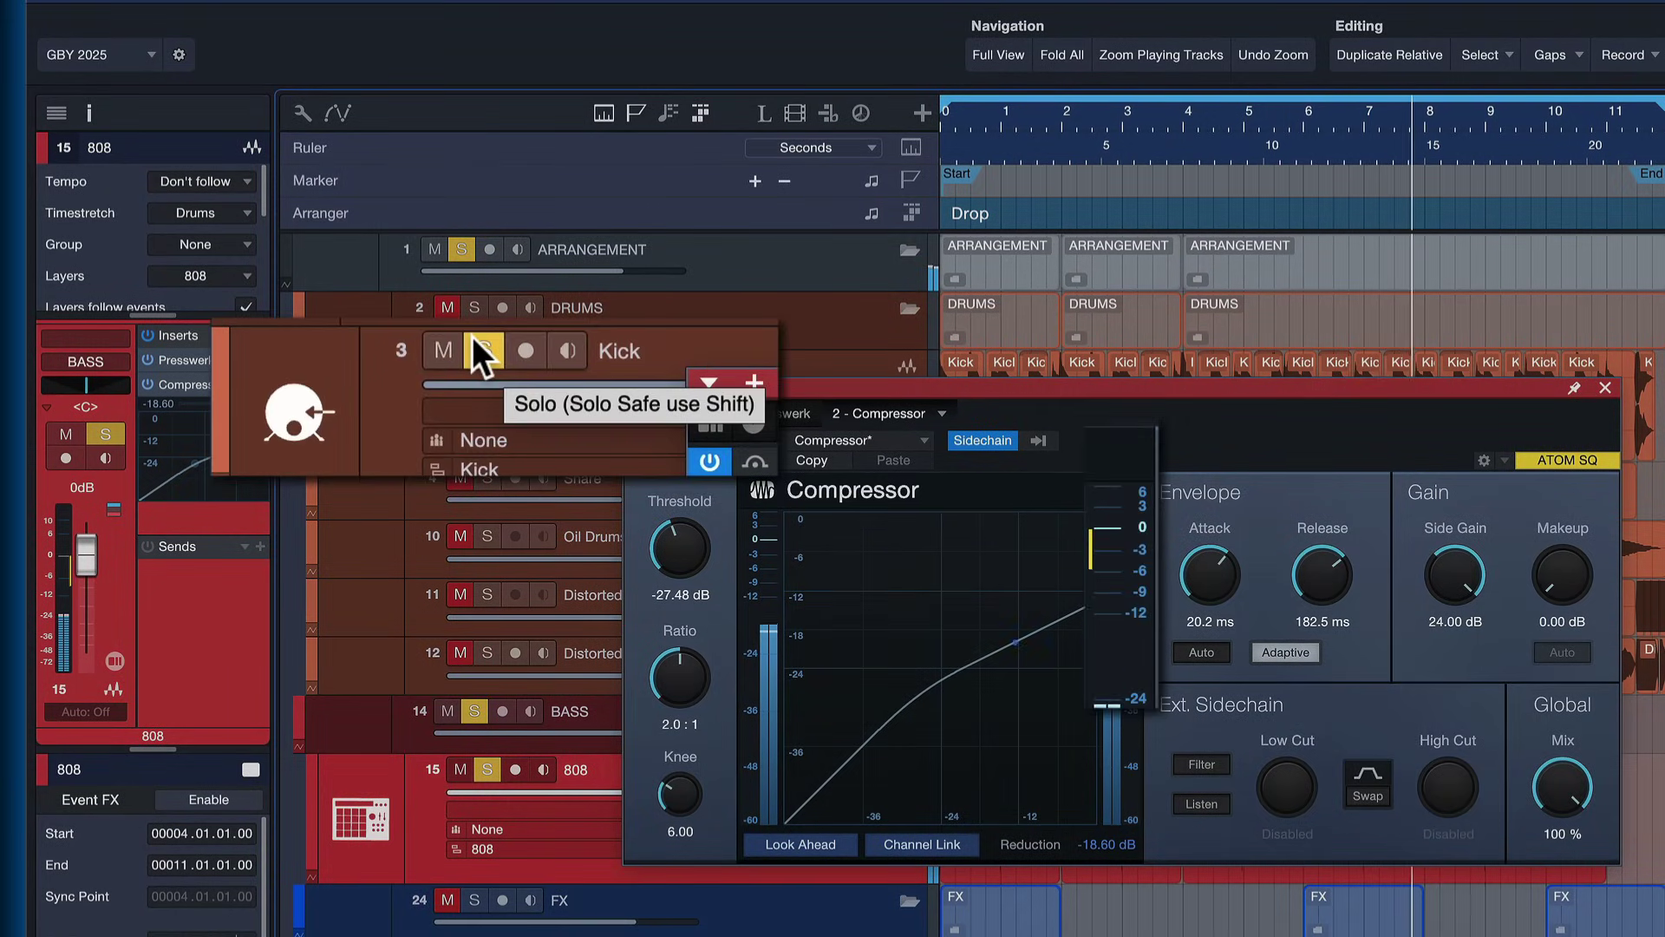
Step: Unsolo and mute the Kick track during playback to hear the ducked 808 alone, and solo the Kick again
click(477, 345)
click(444, 351)
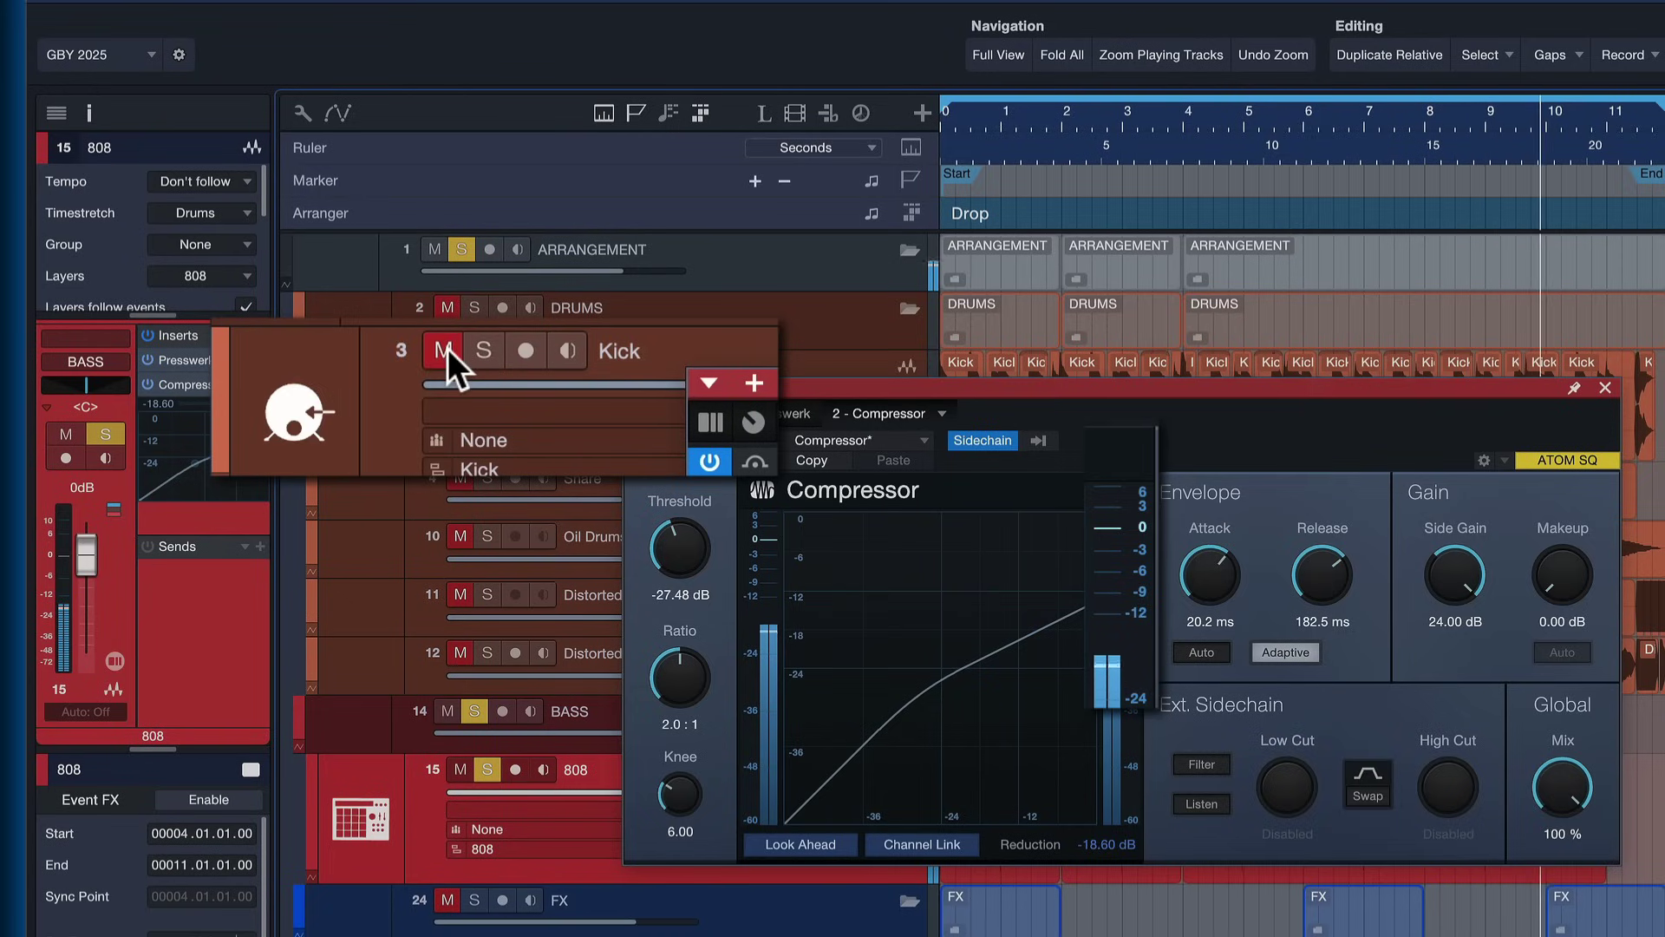
click(478, 357)
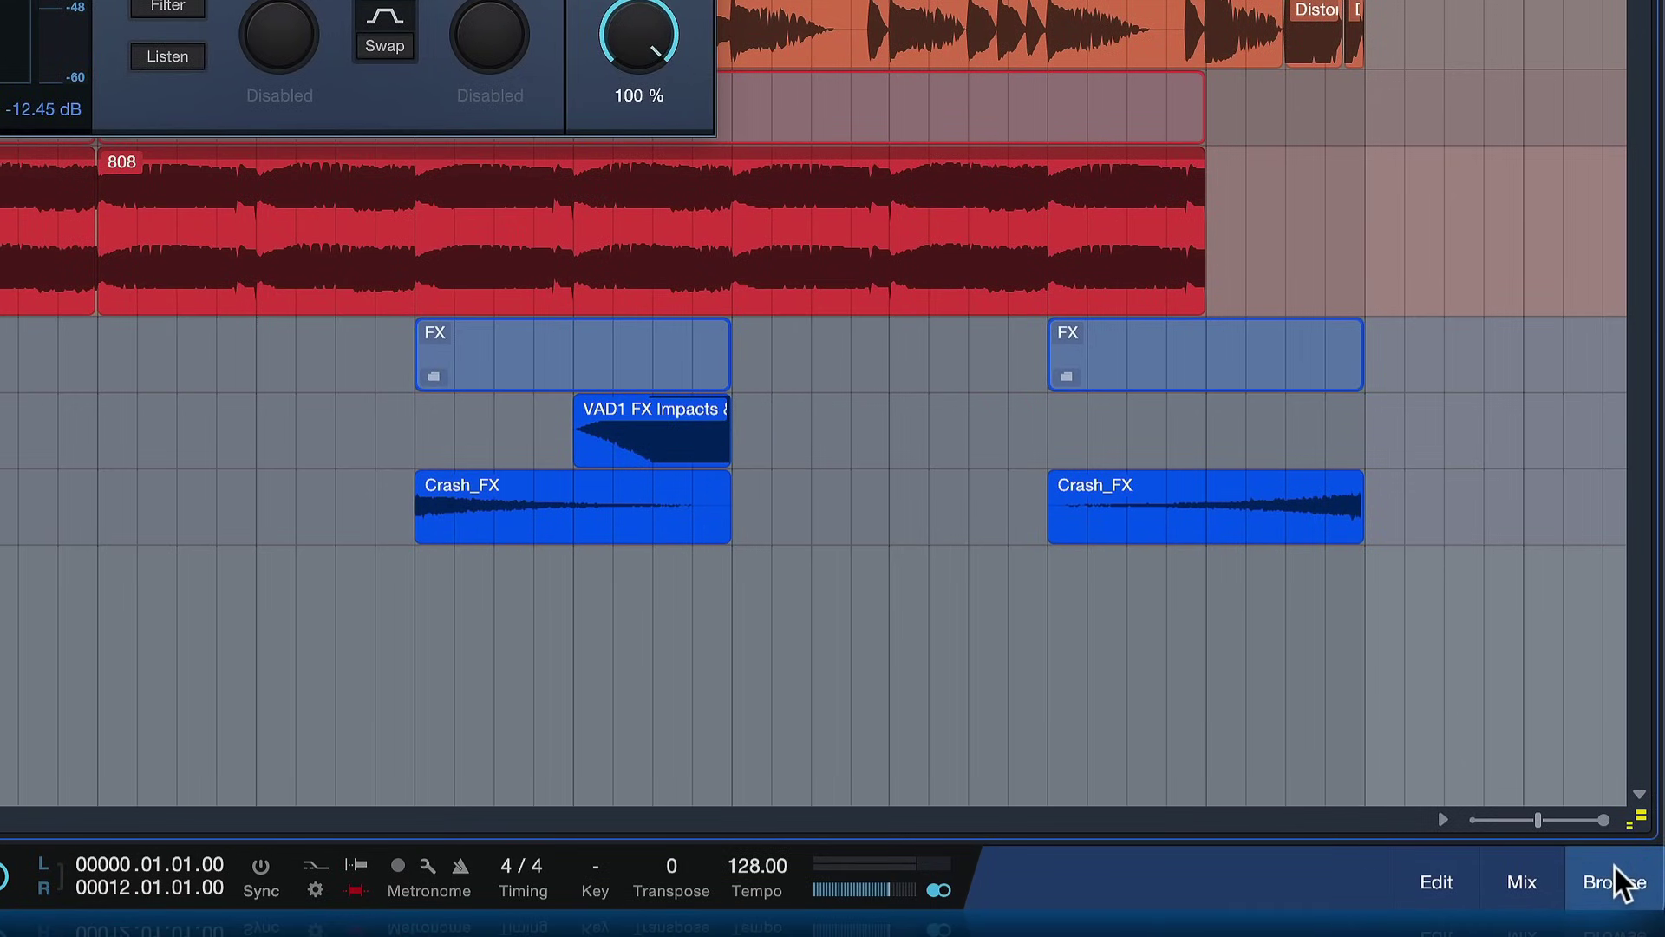
Step: Insert the PreSonus Splitter effect from the browser between Presswerk and Compressor on the 808 channel
click(1614, 876)
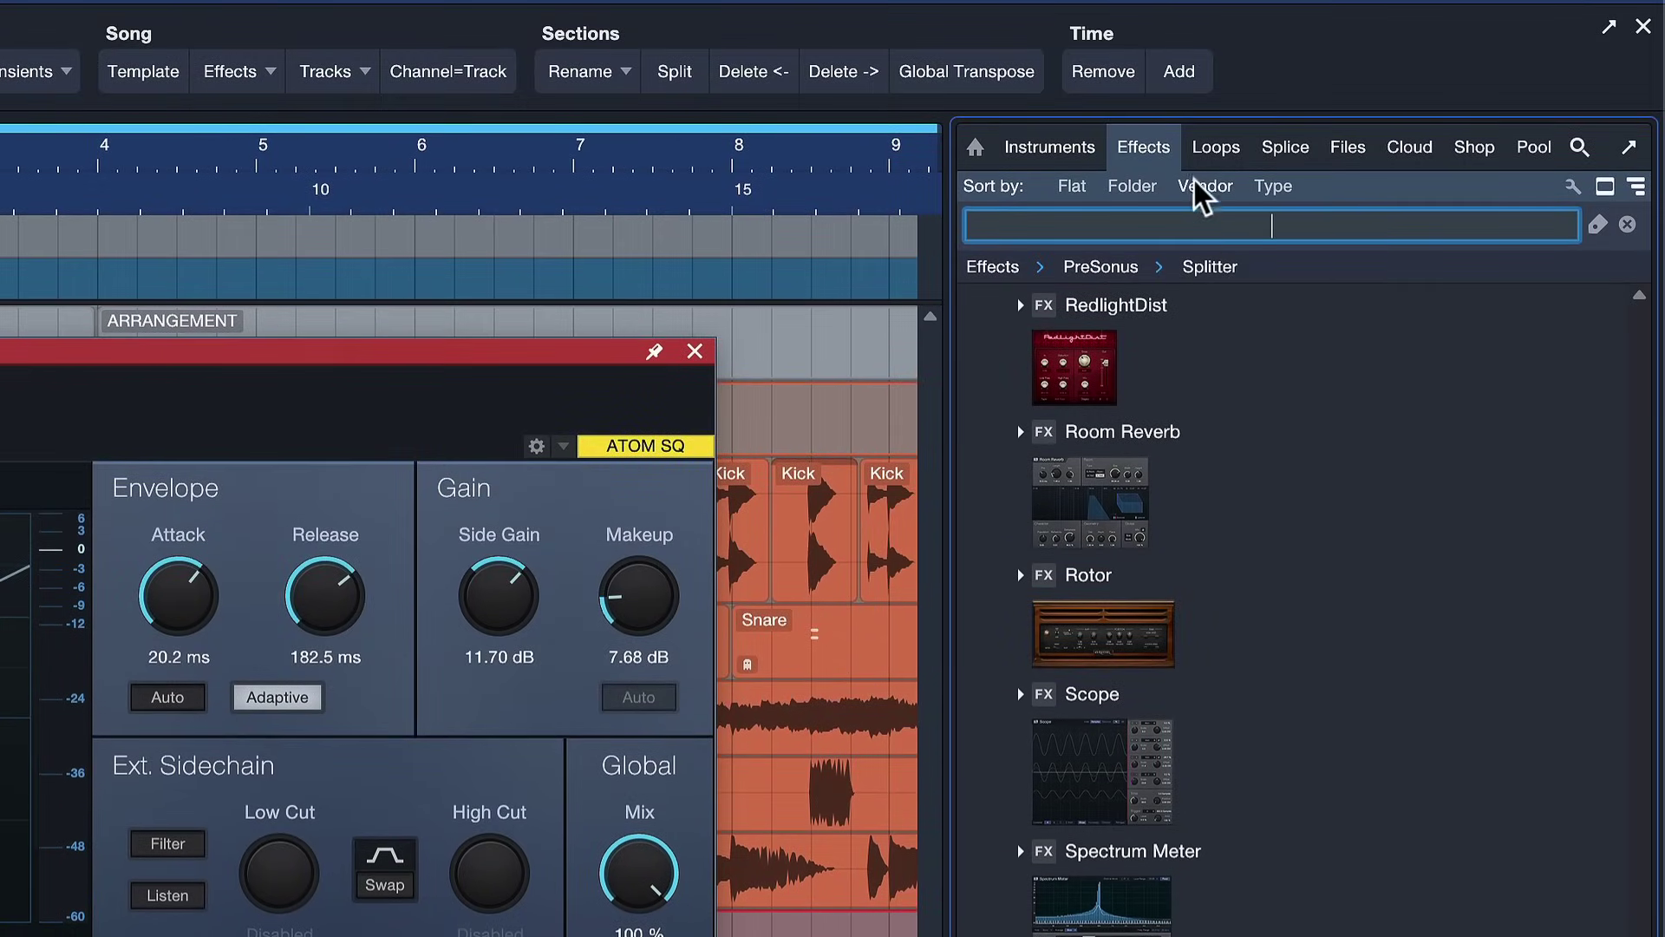
click(1165, 565)
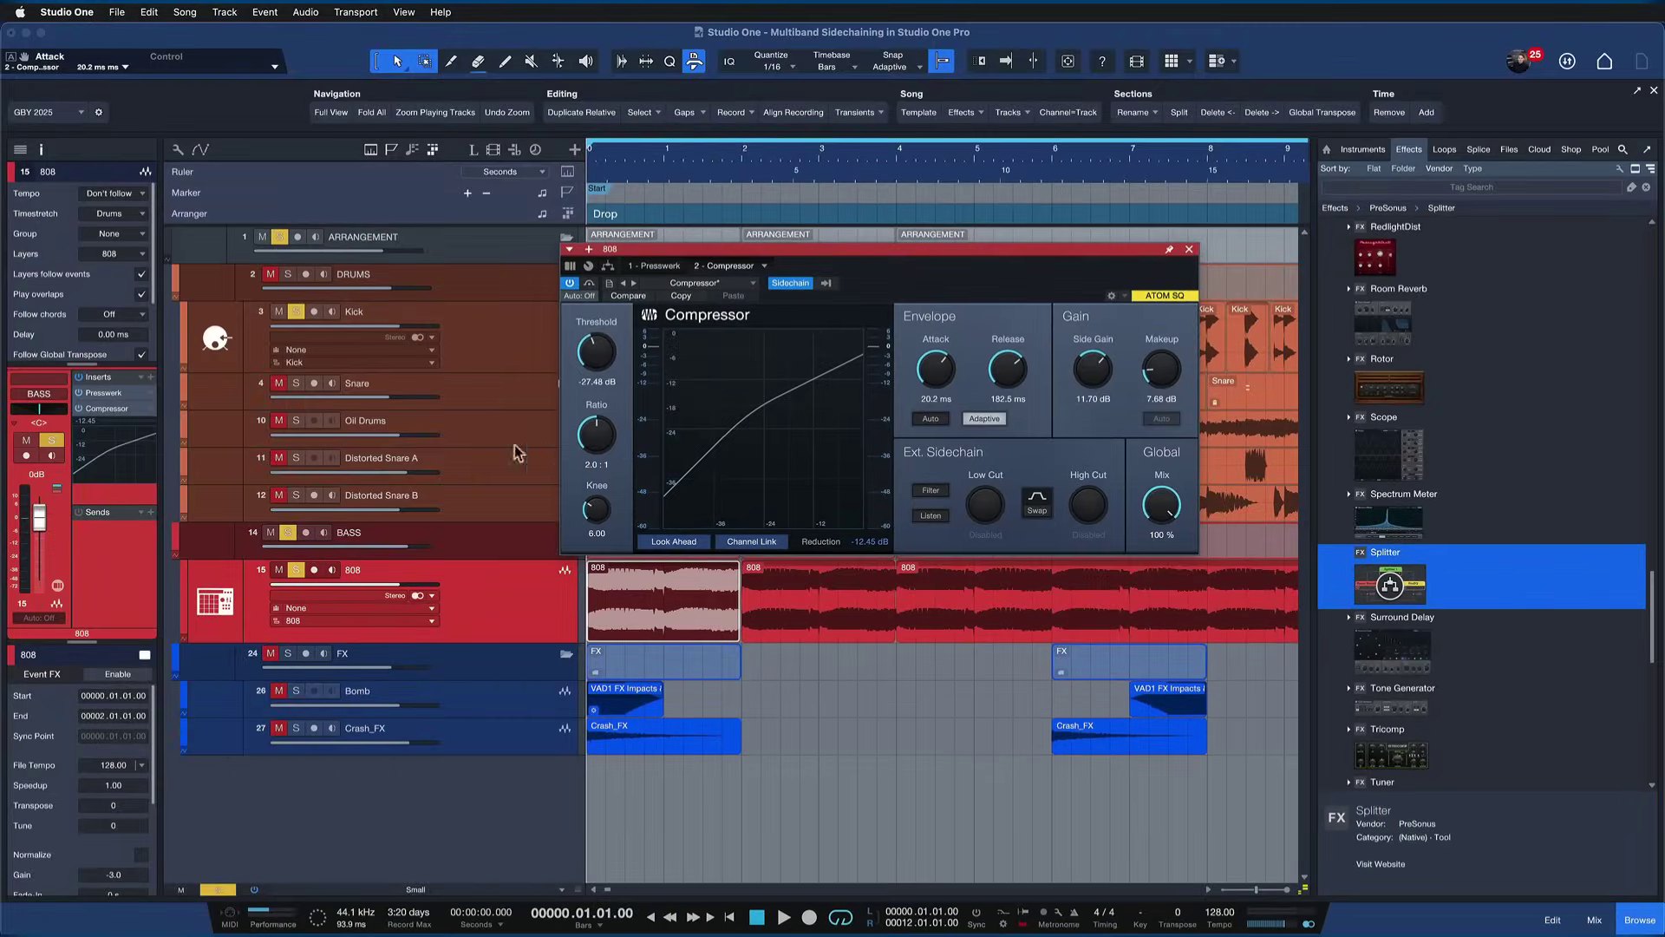
drag(517, 452, 105, 395)
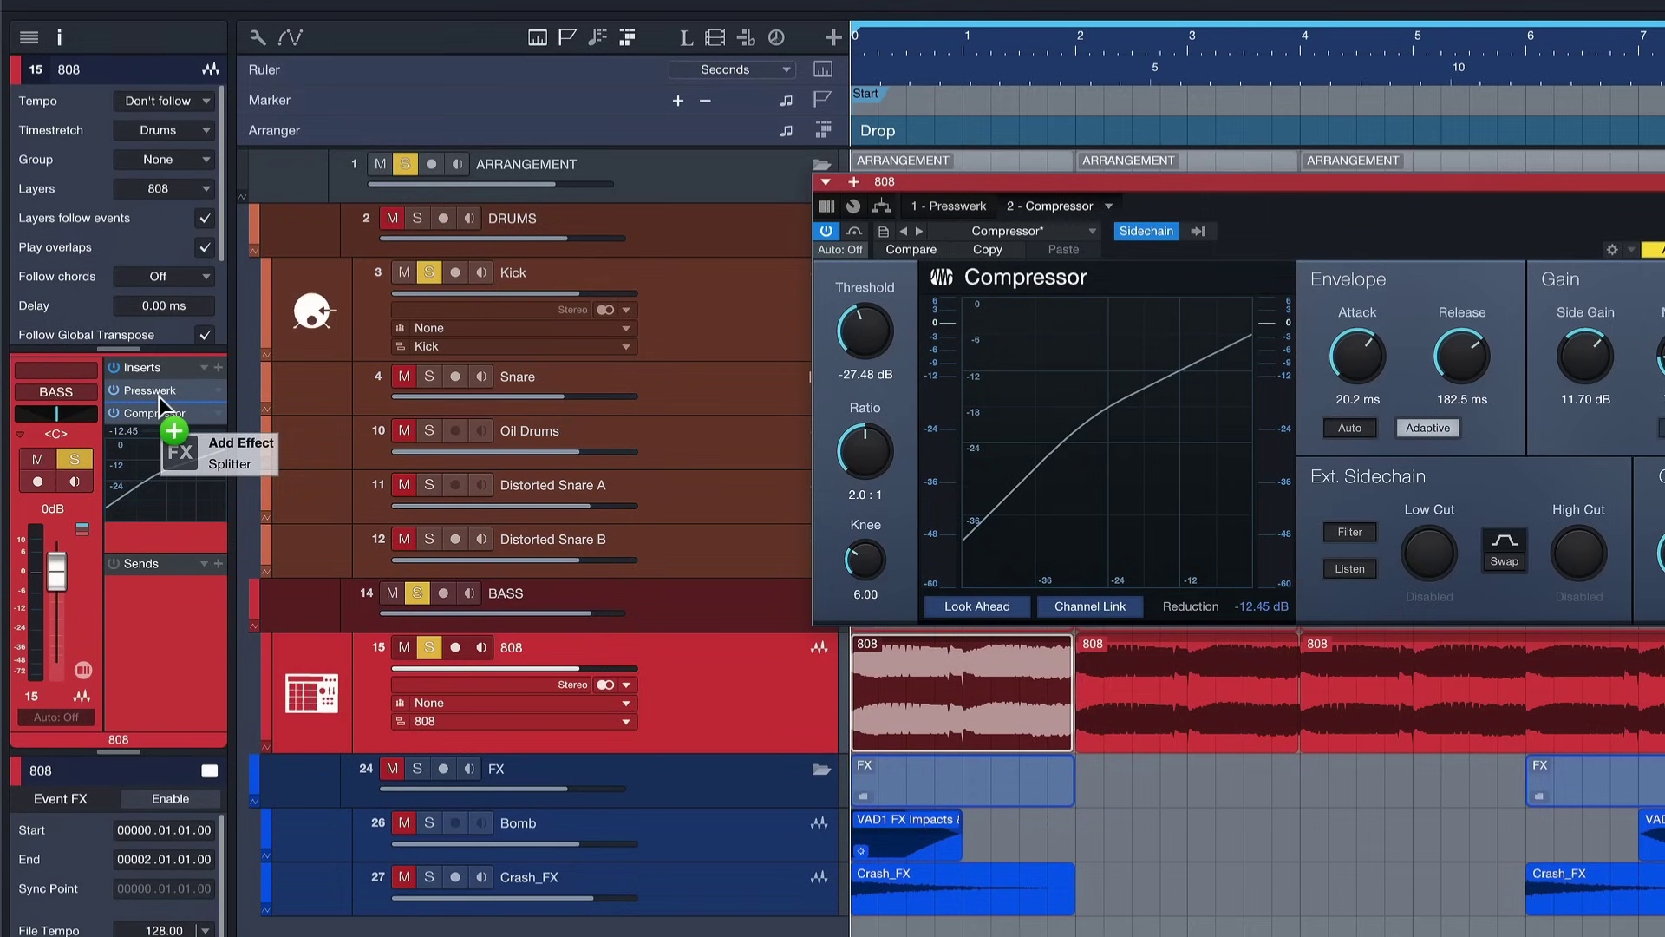
drag(159, 397, 148, 382)
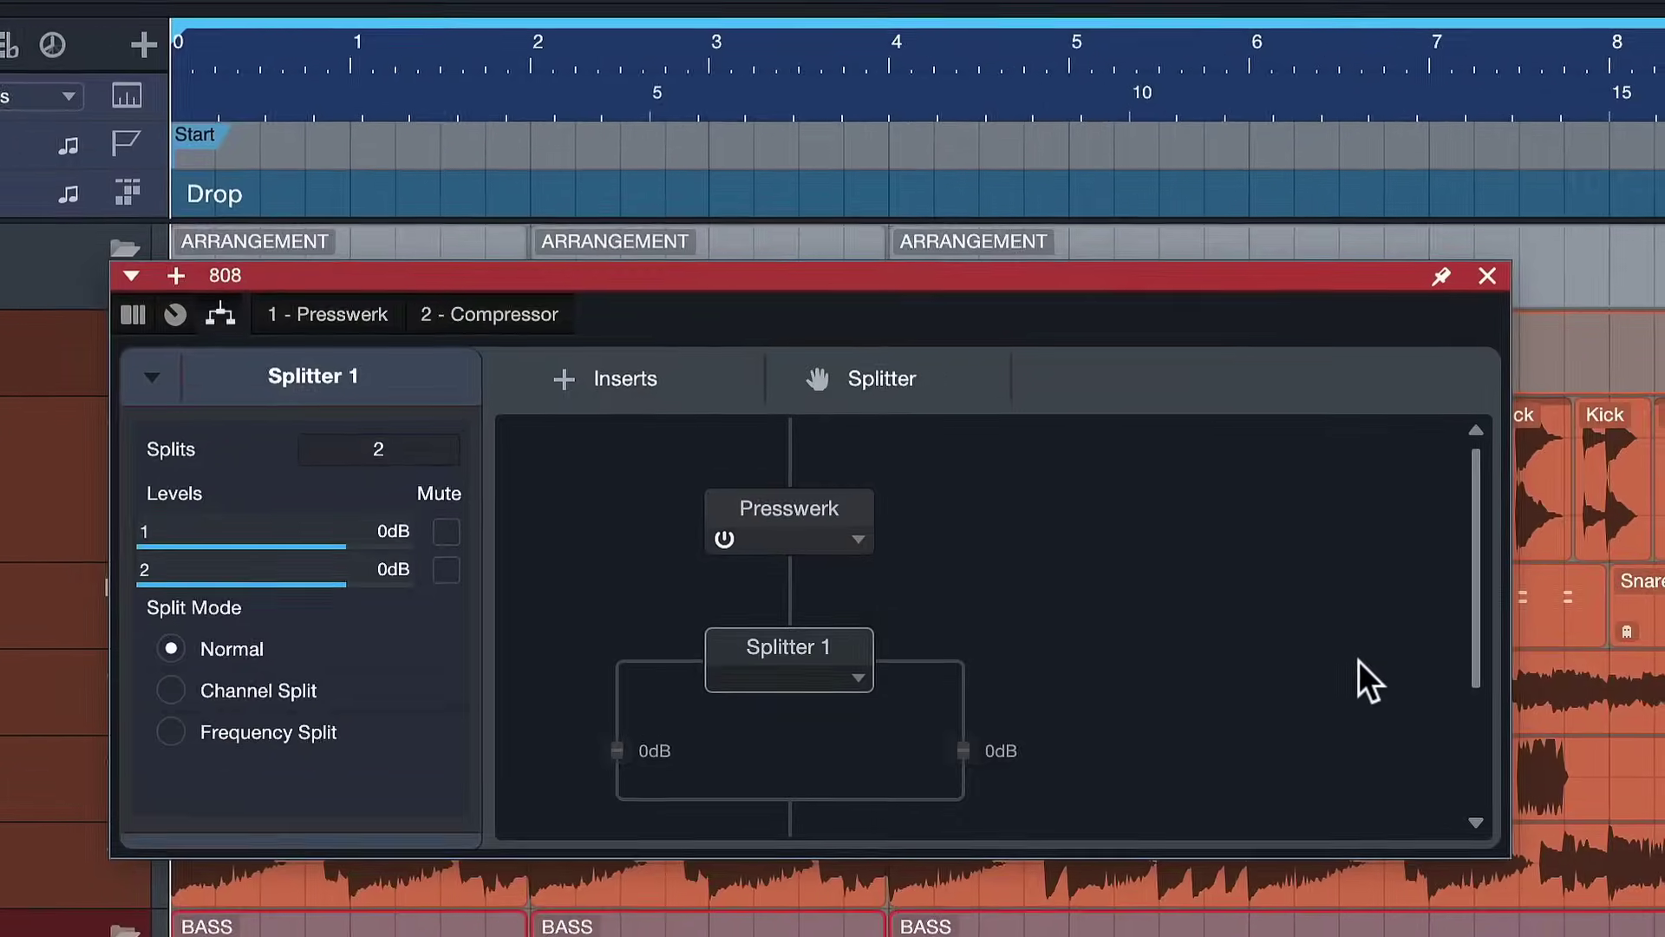
Step: Raise the number of splits in Splitter 1 to 5 and return it to 2
scroll(1595, 425, down, 3)
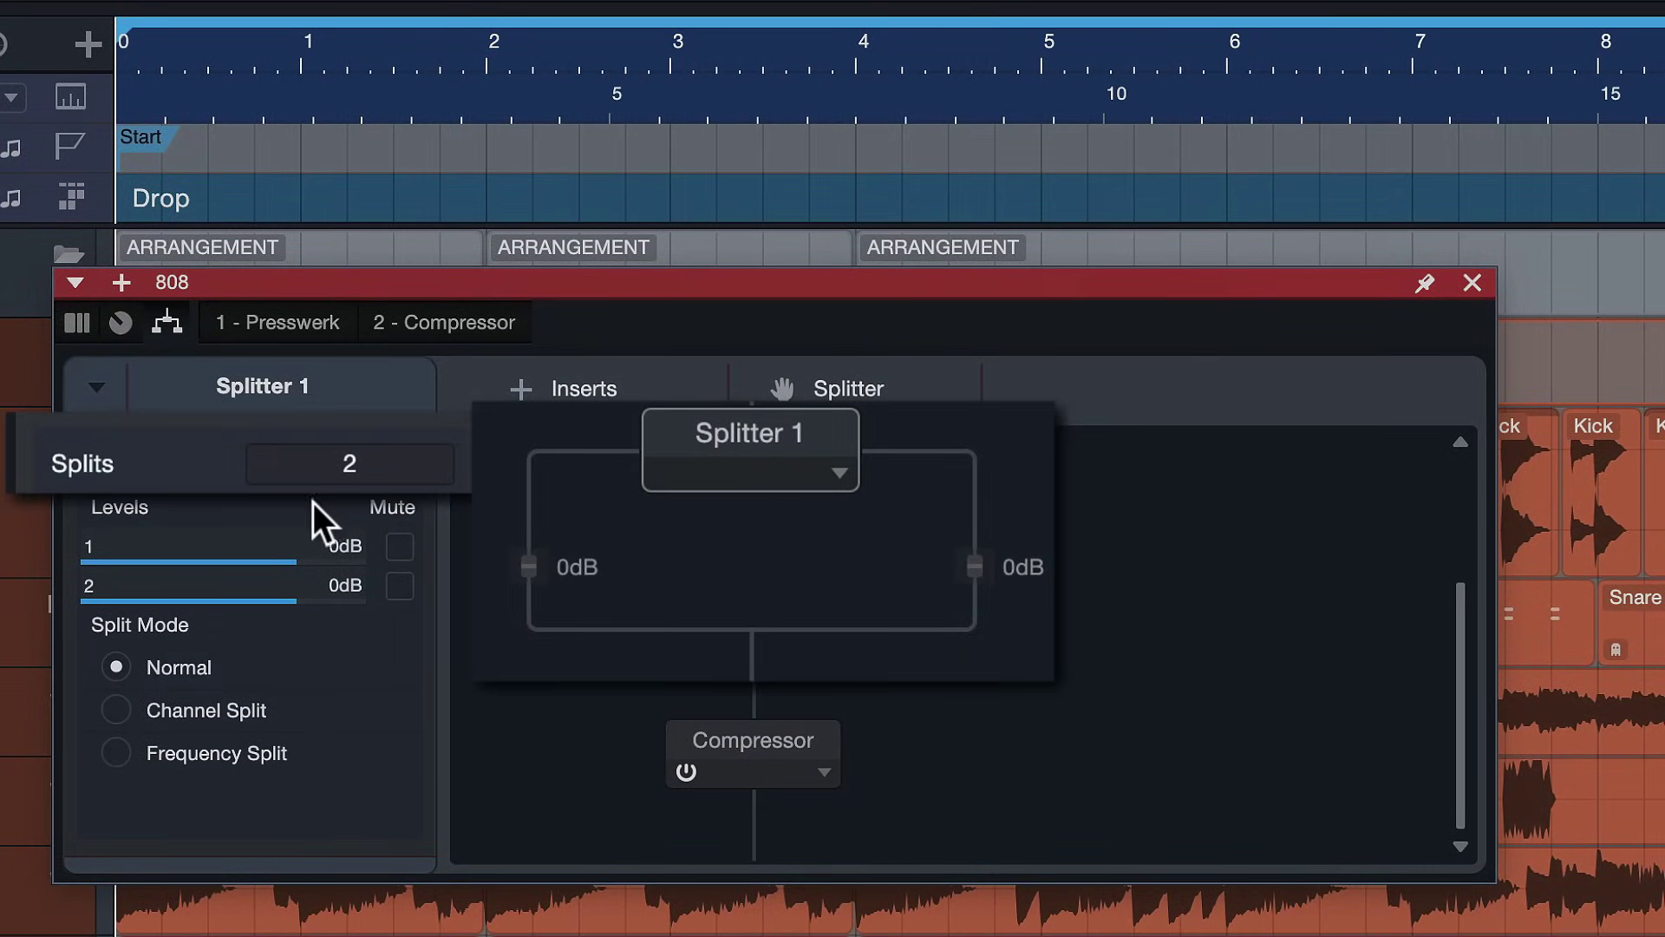
drag(321, 458, 320, 408)
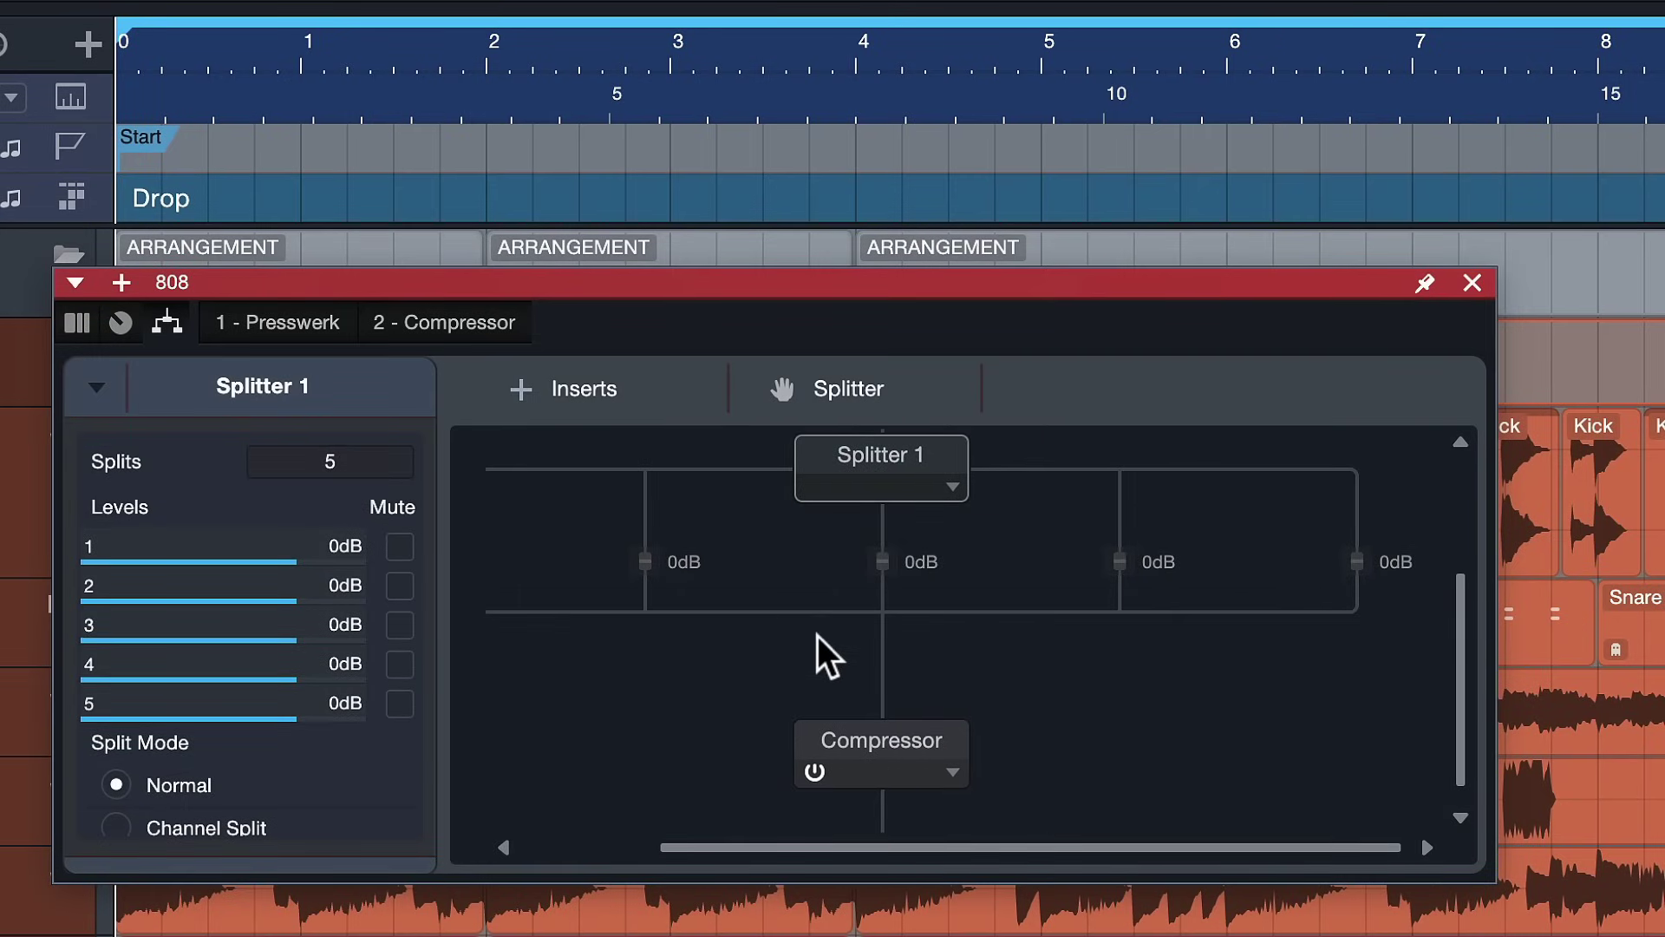
drag(343, 464, 345, 497)
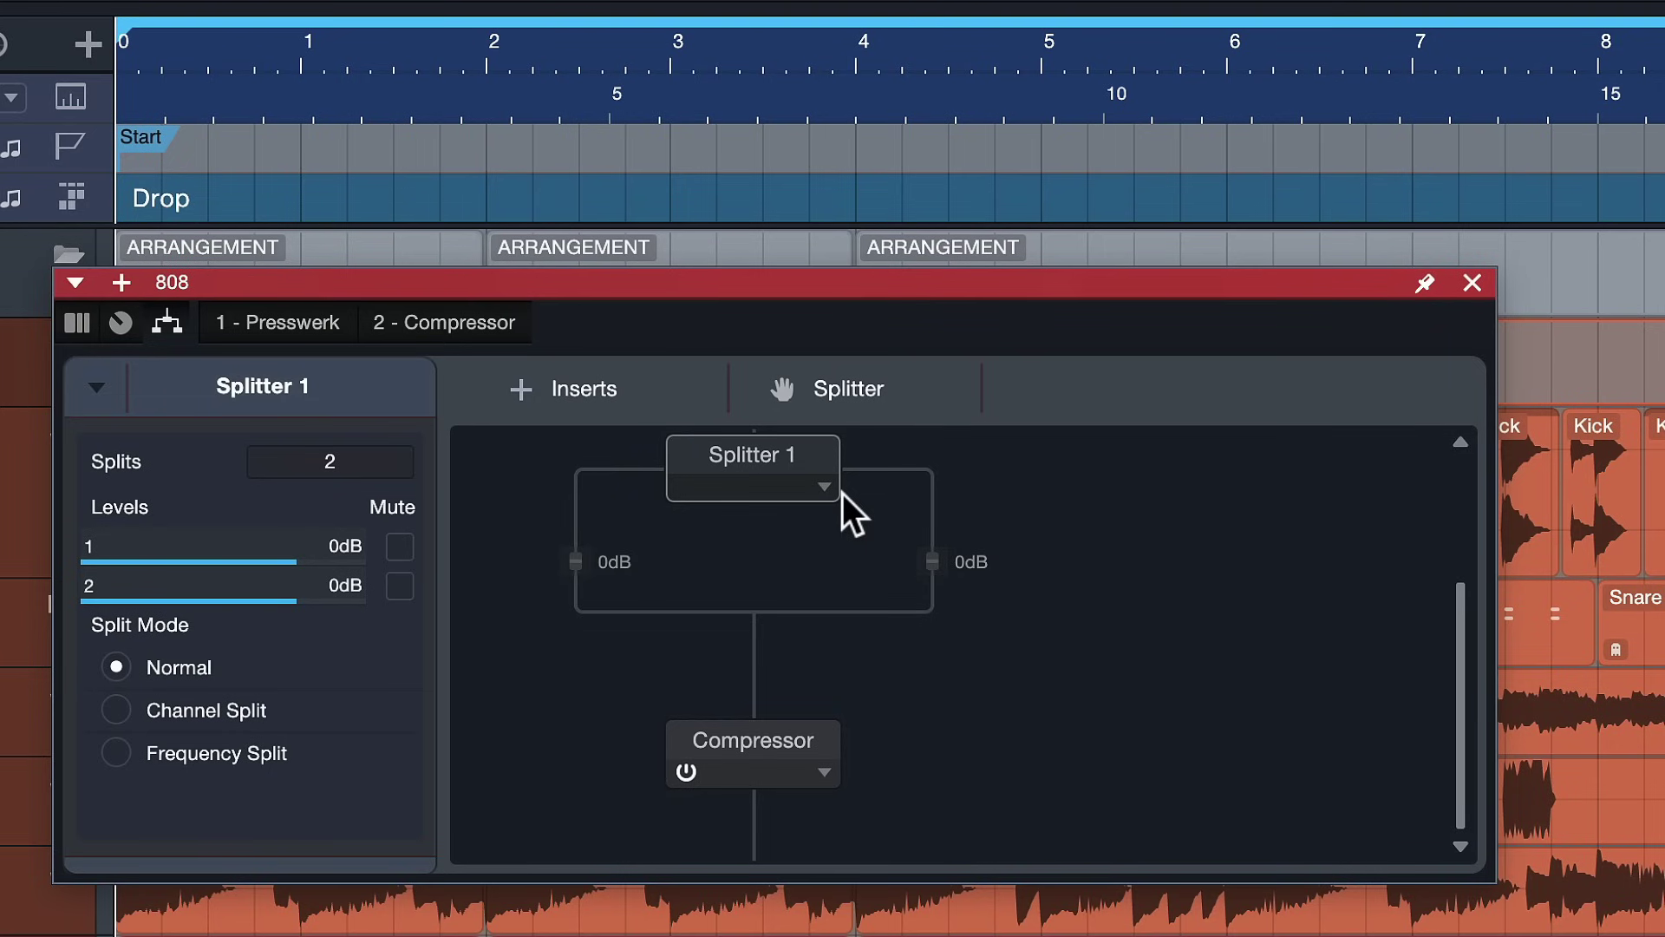
Step: Switch Splitter 1 to Frequency Split and move the Compressor into its second branch
click(799, 453)
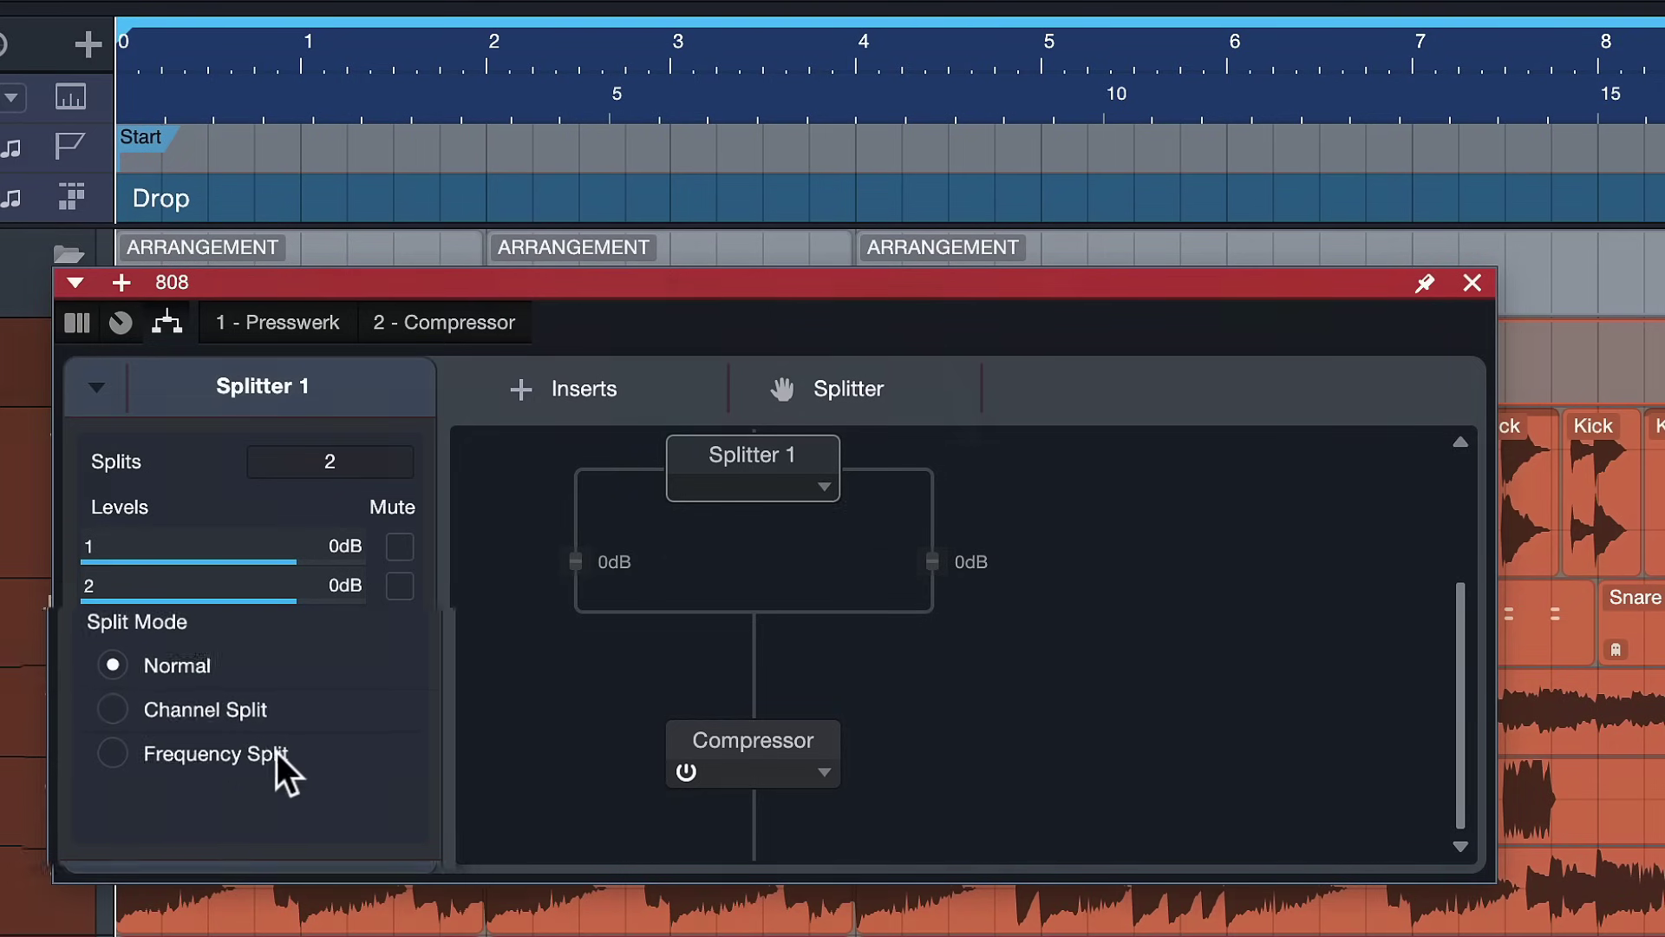
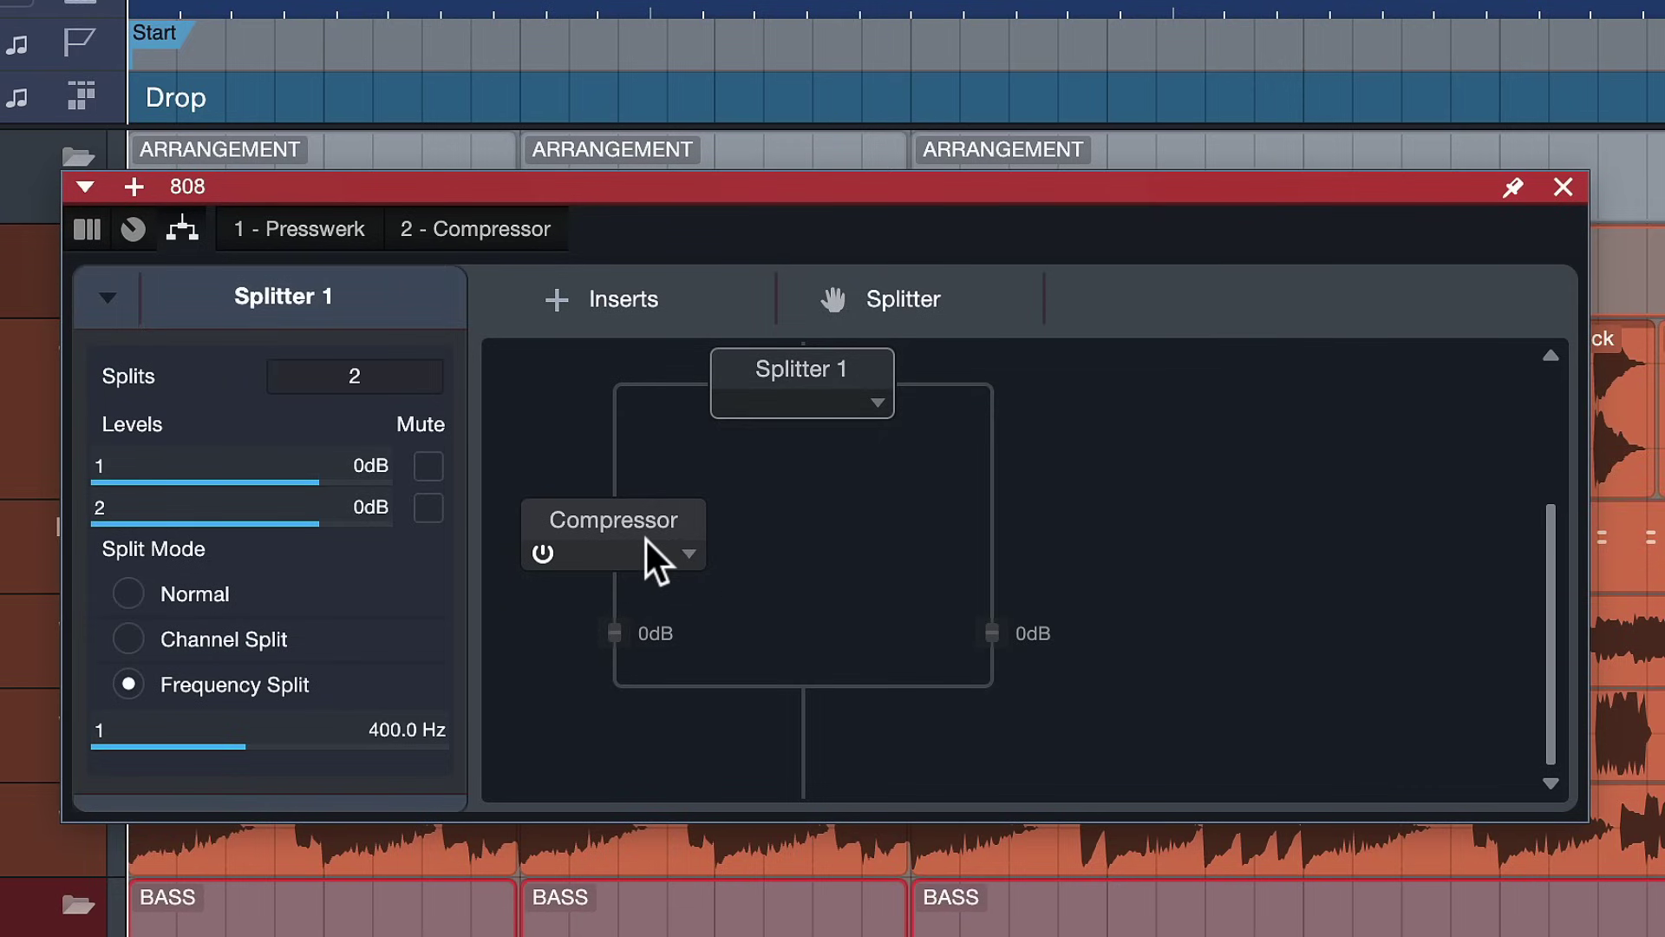
mouse_move(323, 731)
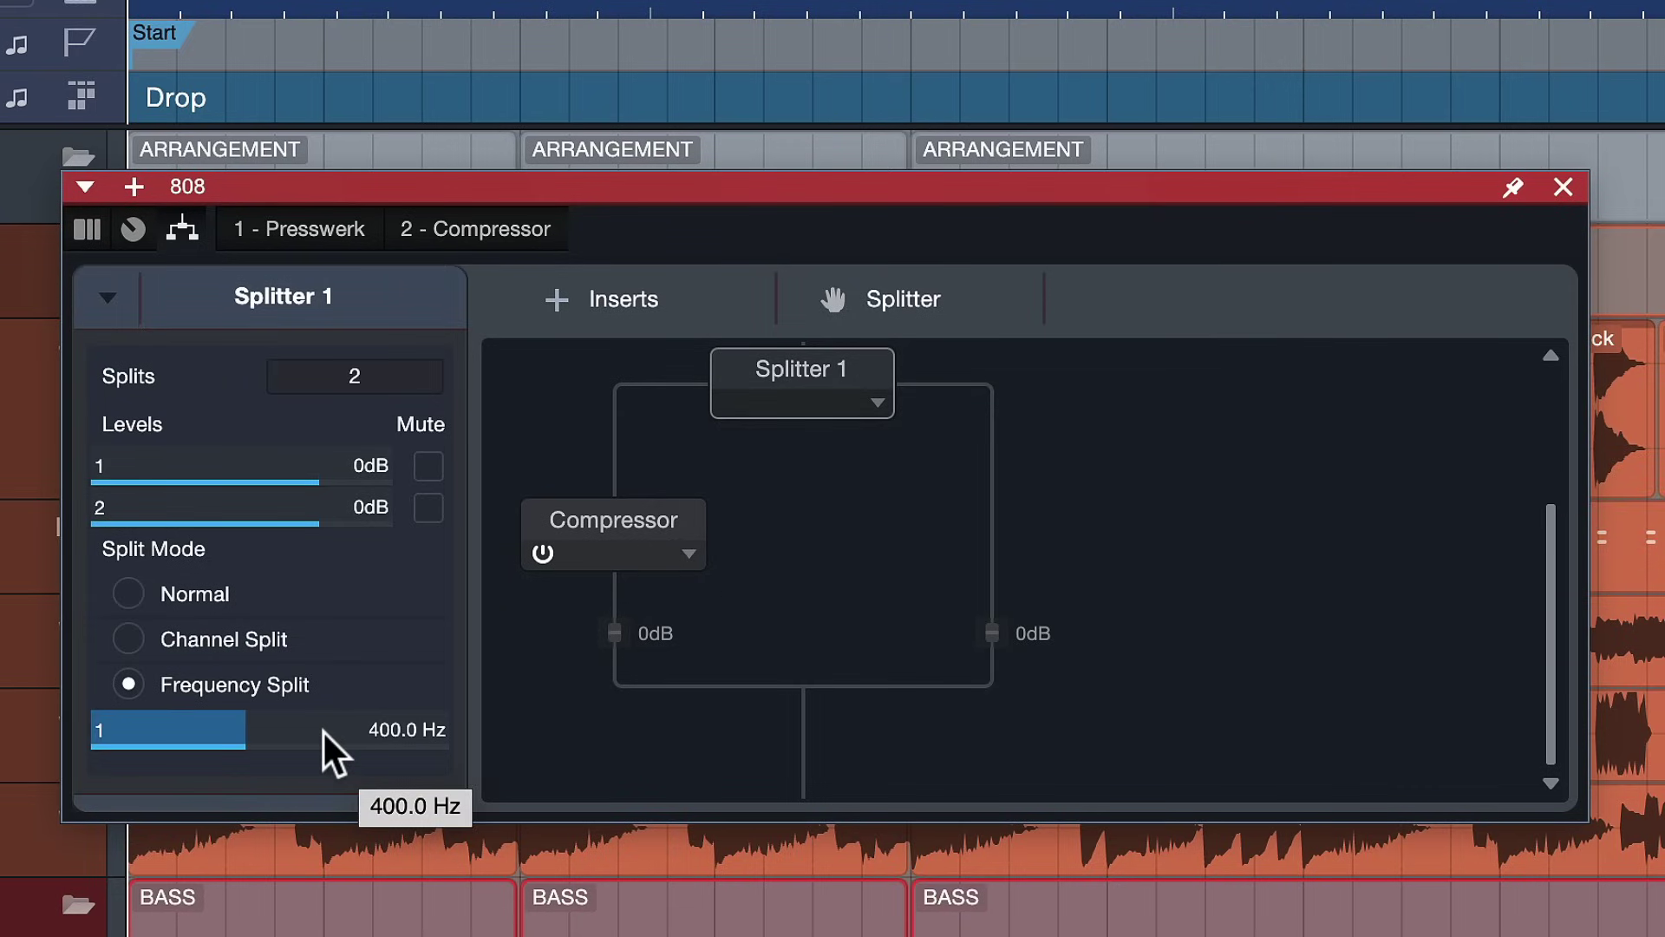
drag(657, 516, 997, 499)
click(866, 391)
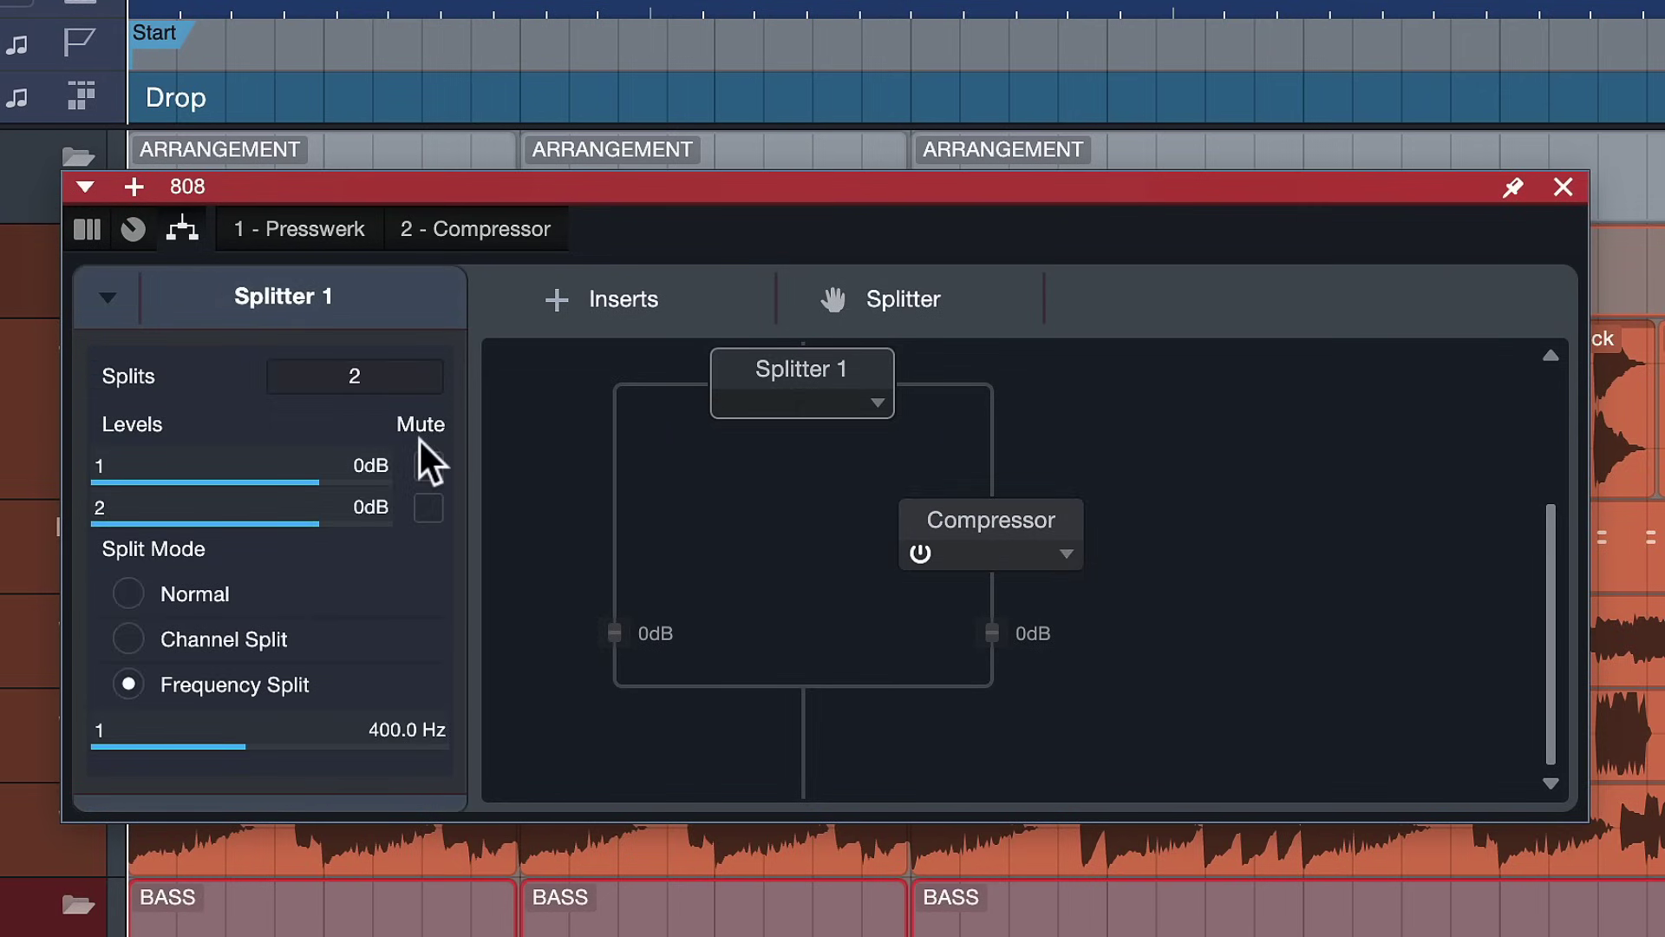
Step: Set the number of splits in Splitter 1 to 5
click(371, 384)
text(5)
key(Return)
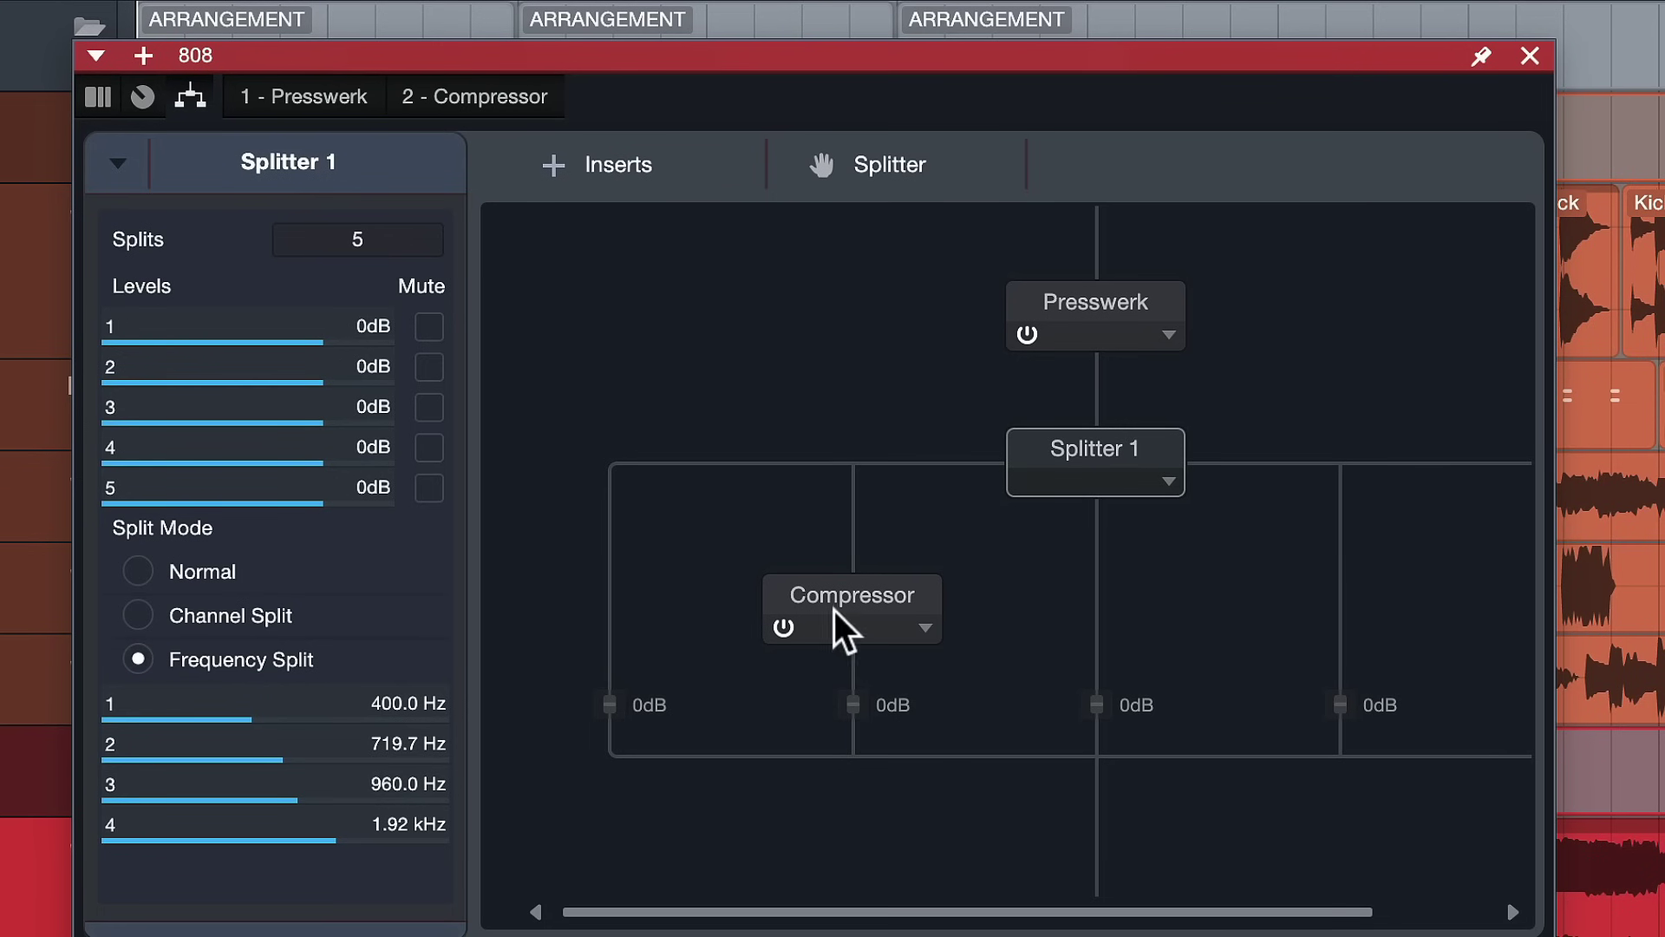
Step: Move the Compressor into the lowest frequency branch, inspect the second split frequency, and move the Compressor into the second branch
drag(834, 611, 625, 561)
click(1094, 438)
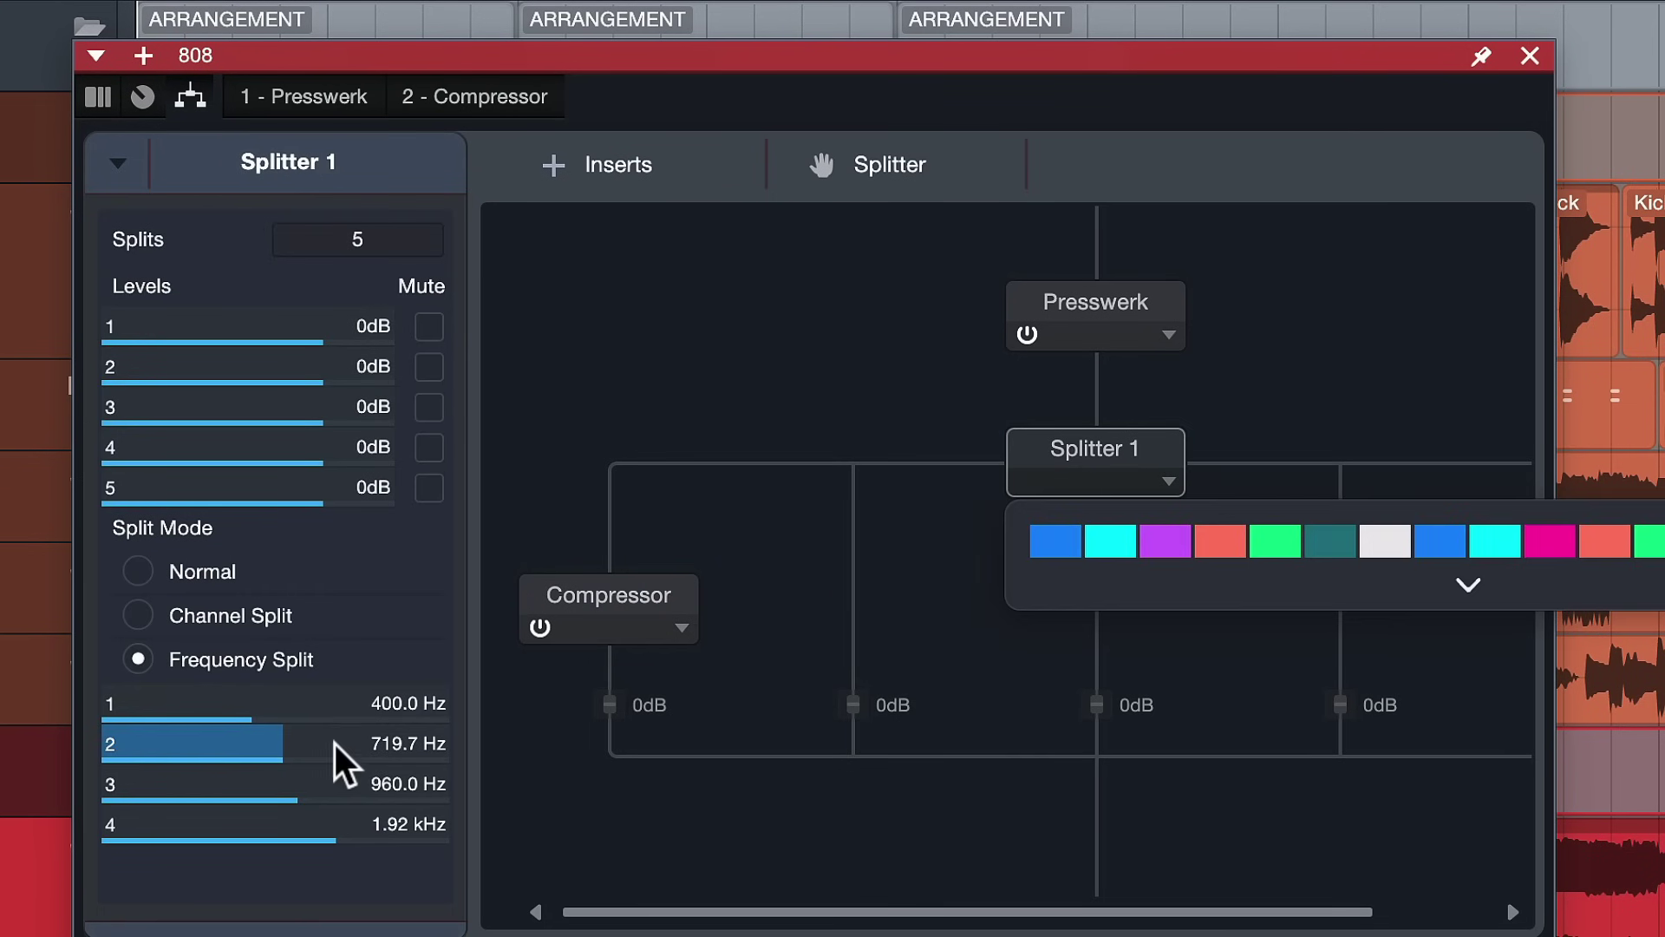
click(313, 743)
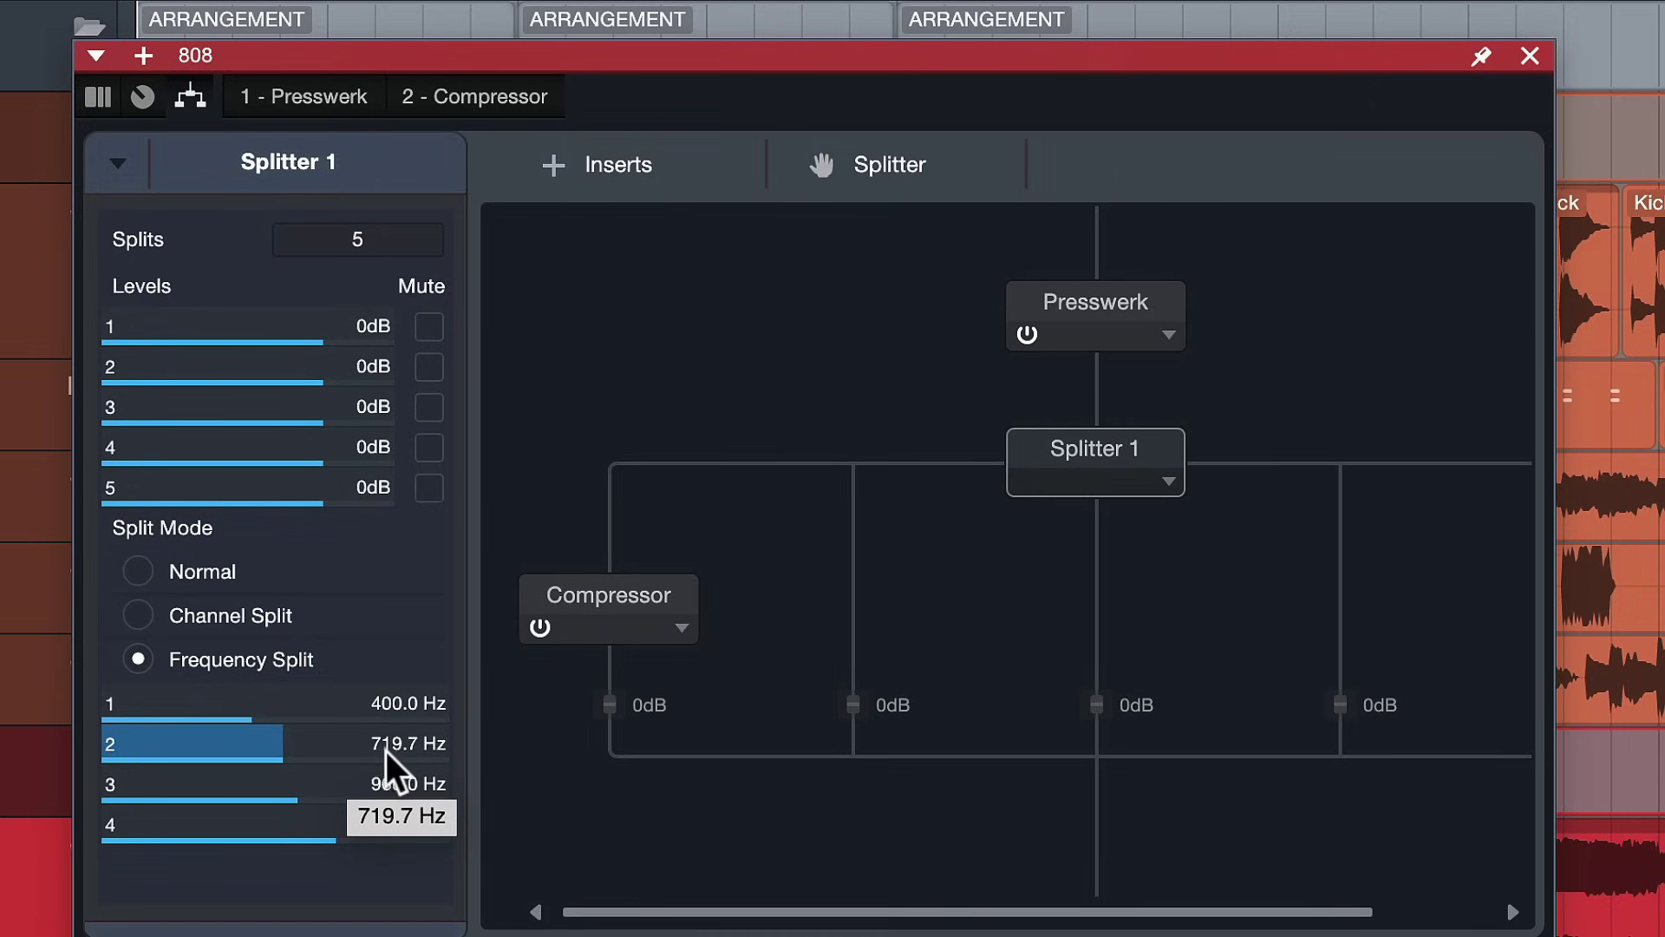
drag(580, 618, 795, 571)
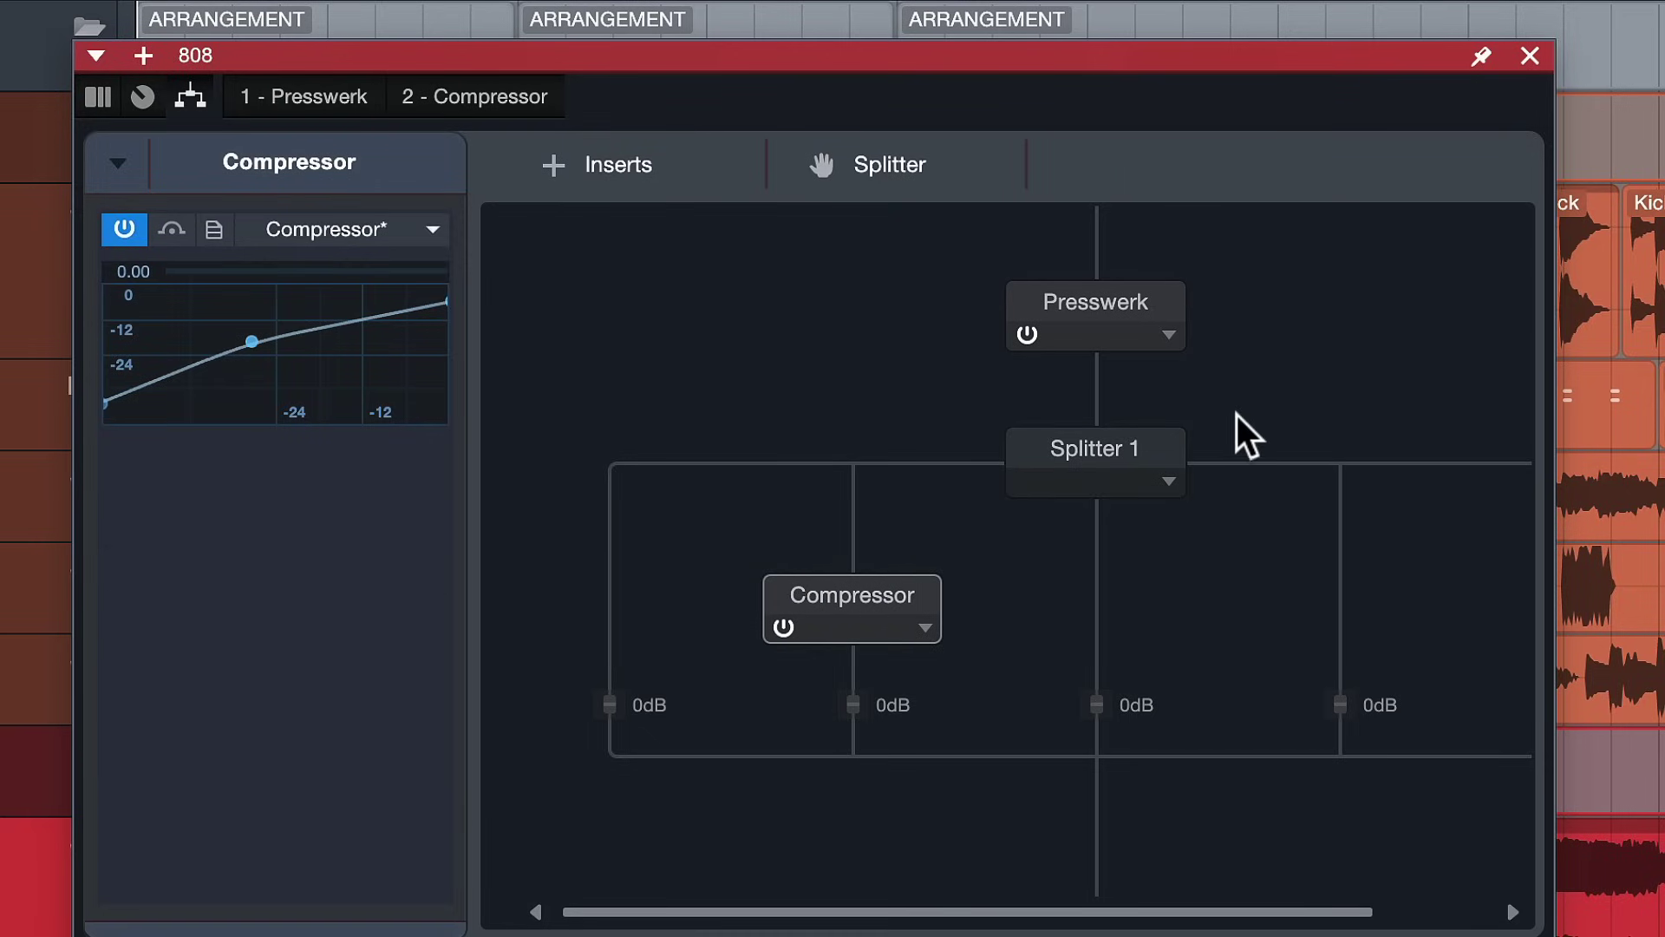
click(1109, 484)
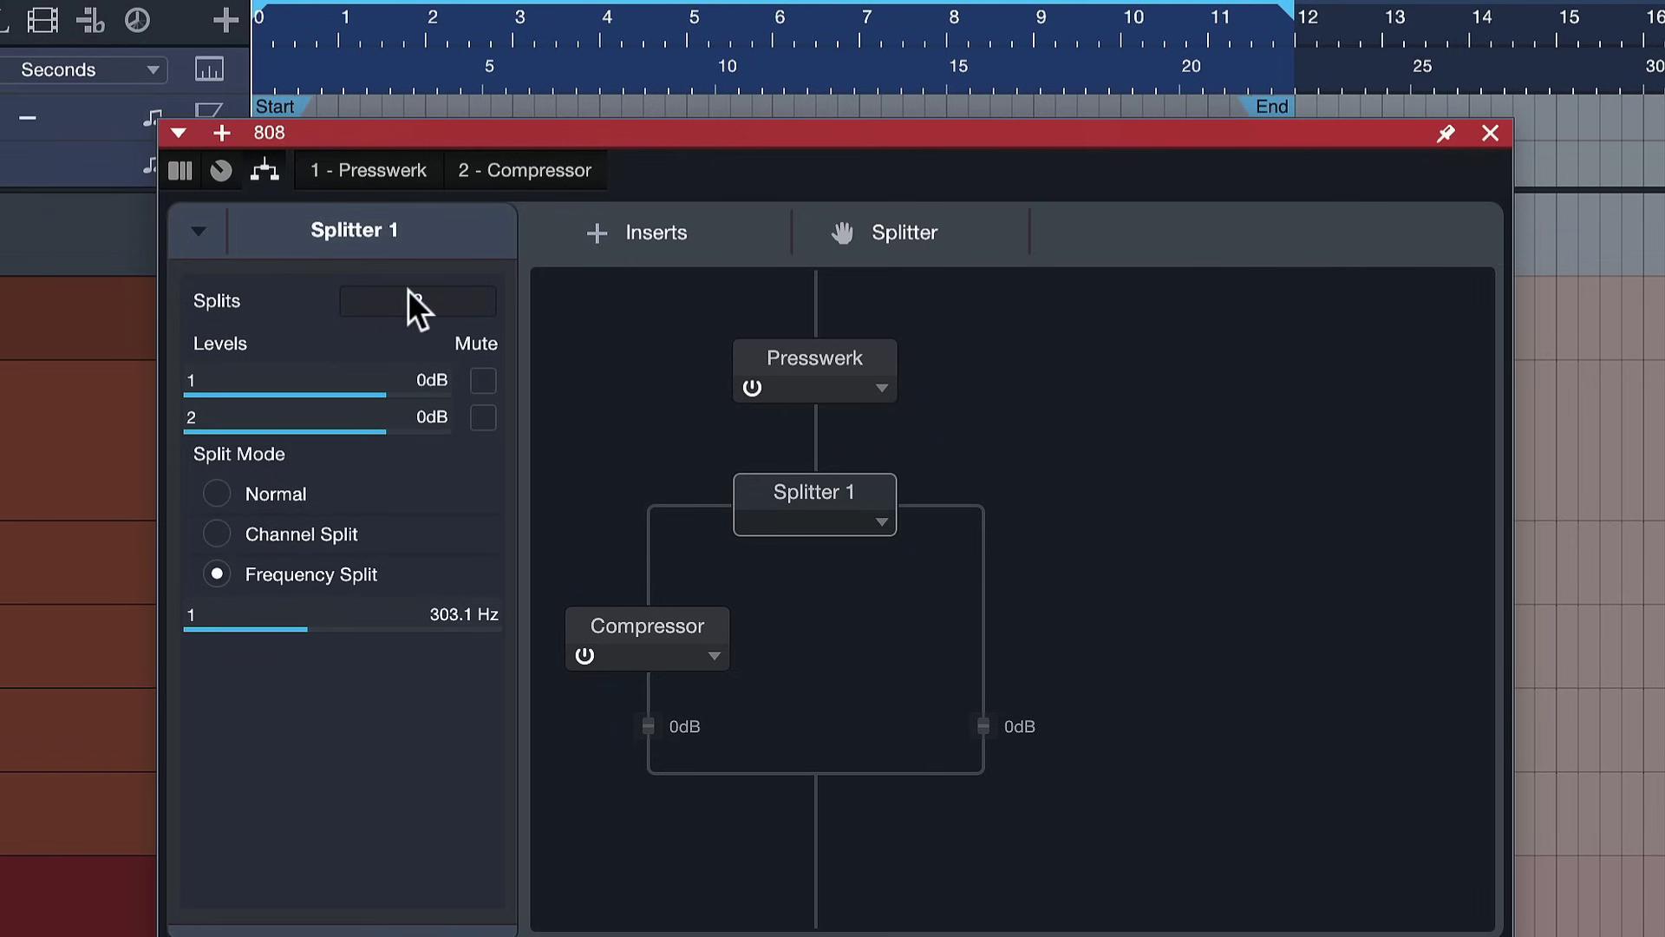
Step: Set the frequency split point of Splitter 1 to 200 Hz and select the Compressor in the low-frequency branch
click(408, 296)
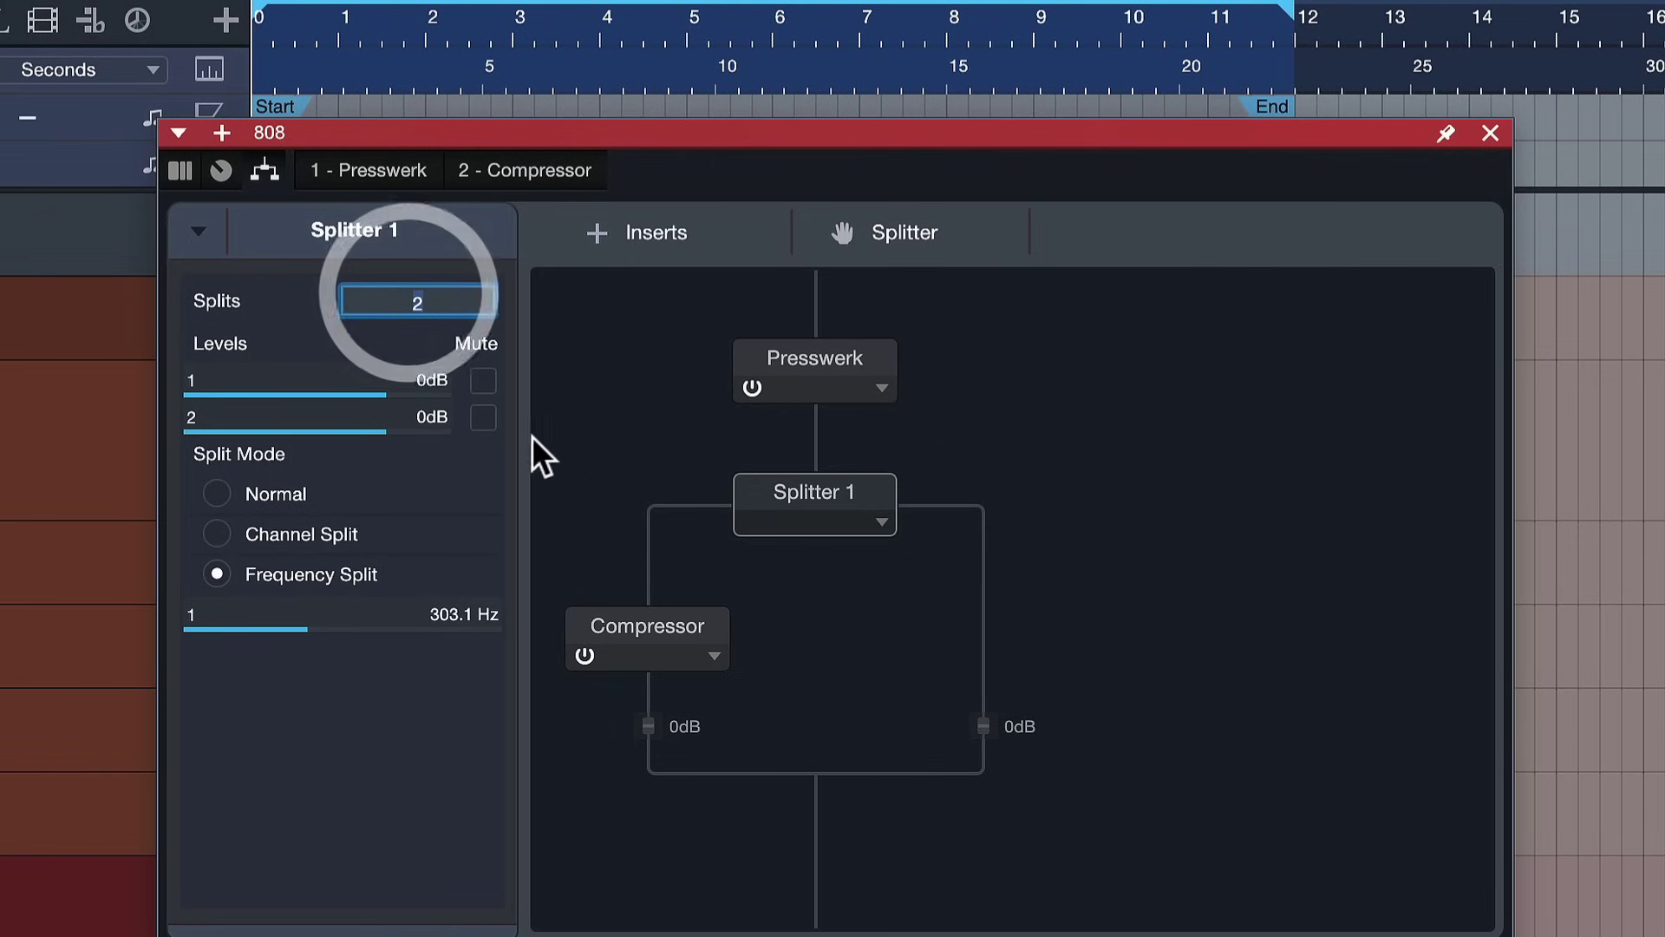
click(418, 599)
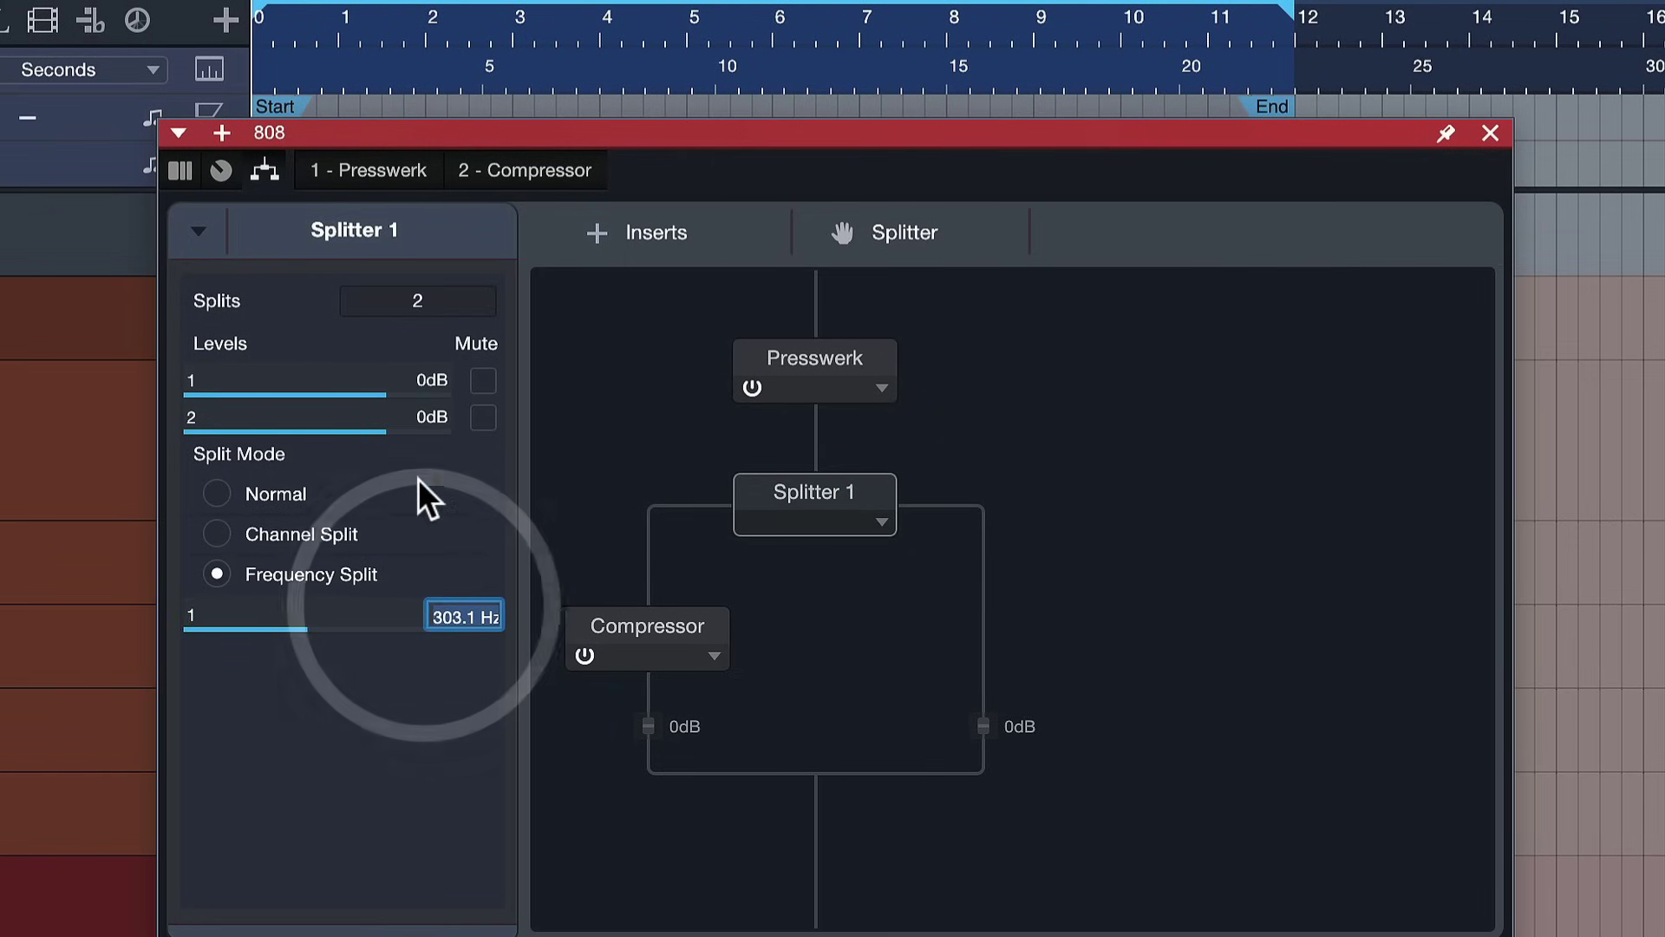
text(200)
key(Return)
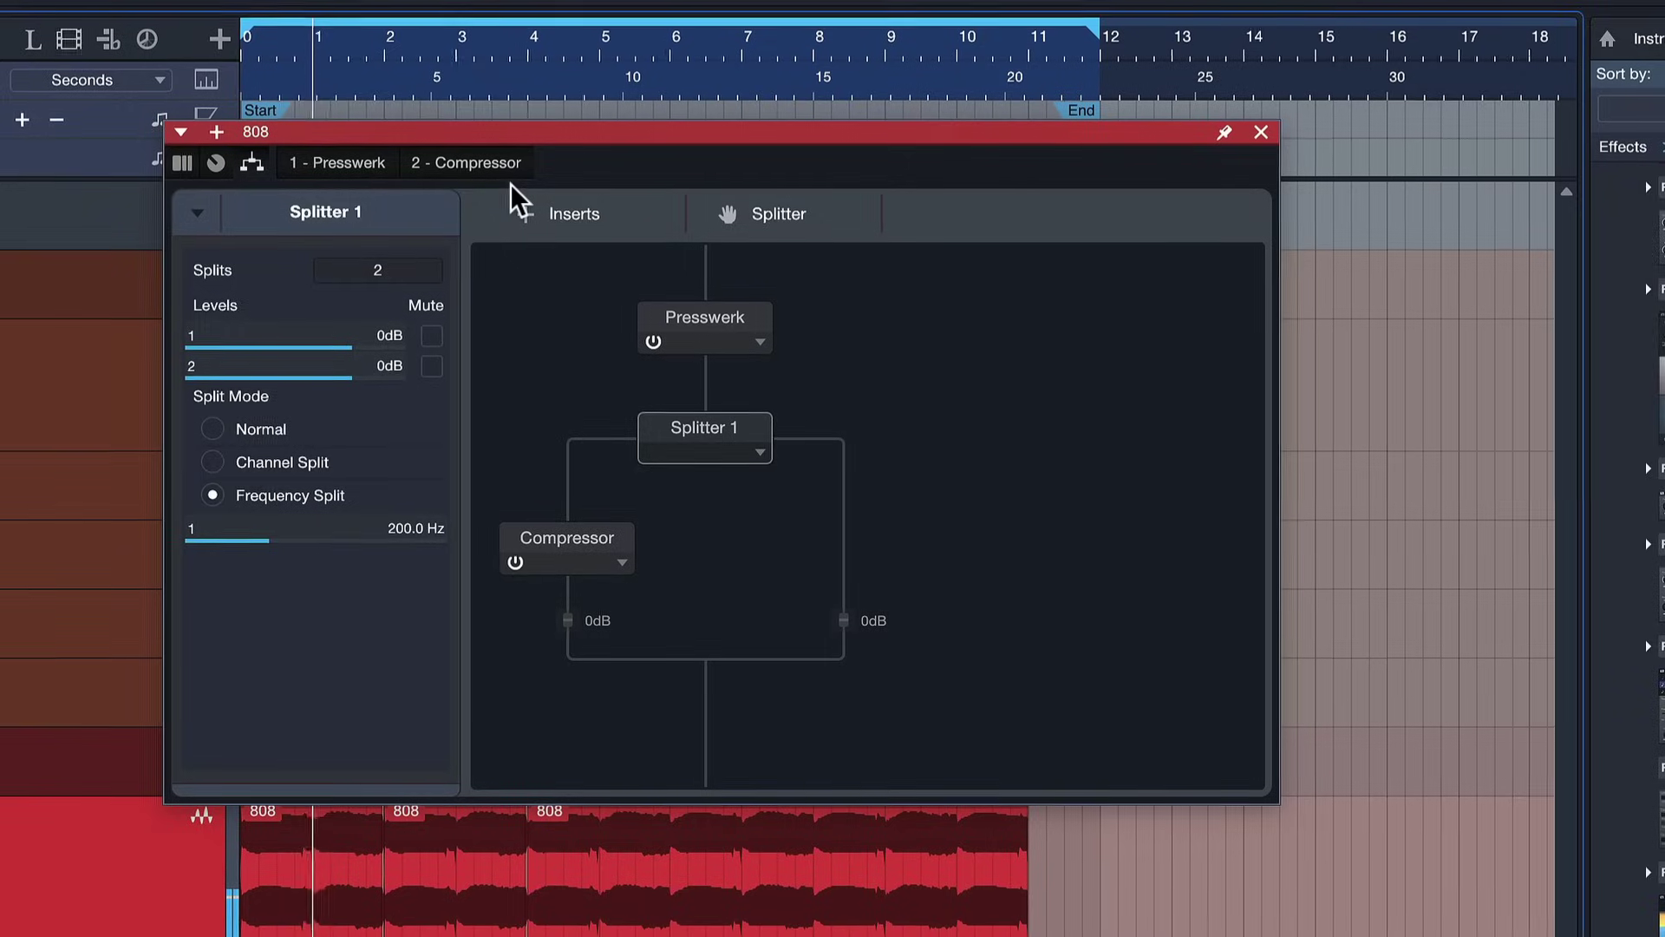
click(568, 537)
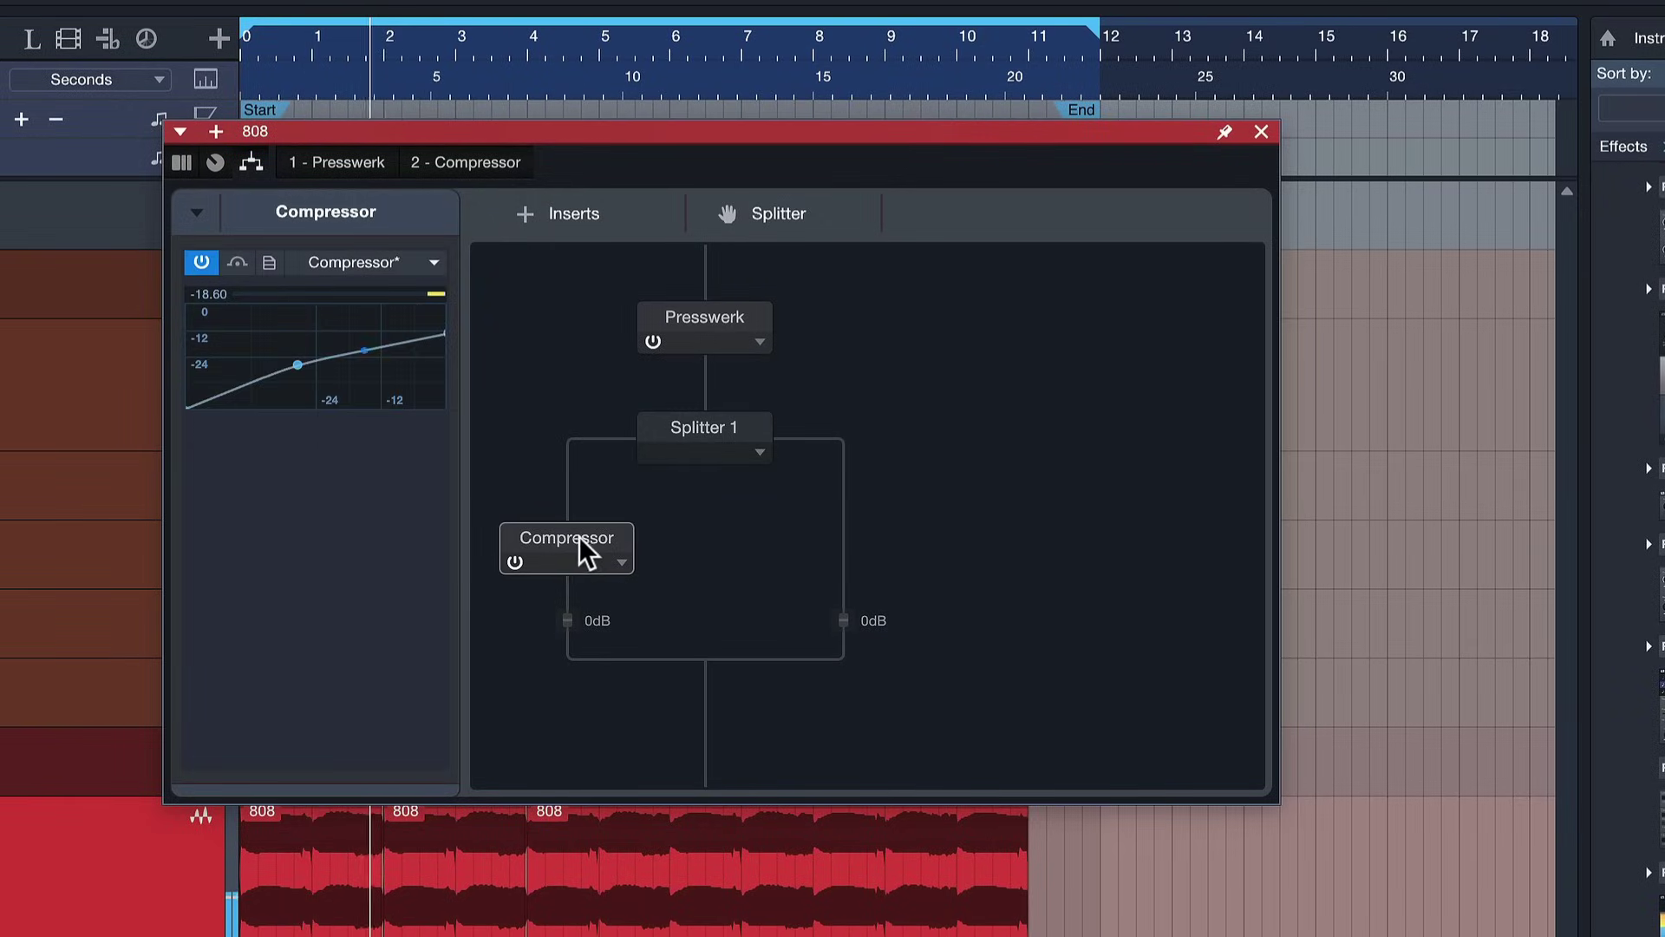
Step: Sweep Splitter 1's split frequency up to 15.7 kHz for comparison and bring it back down to about 192.2 Hz
click(699, 428)
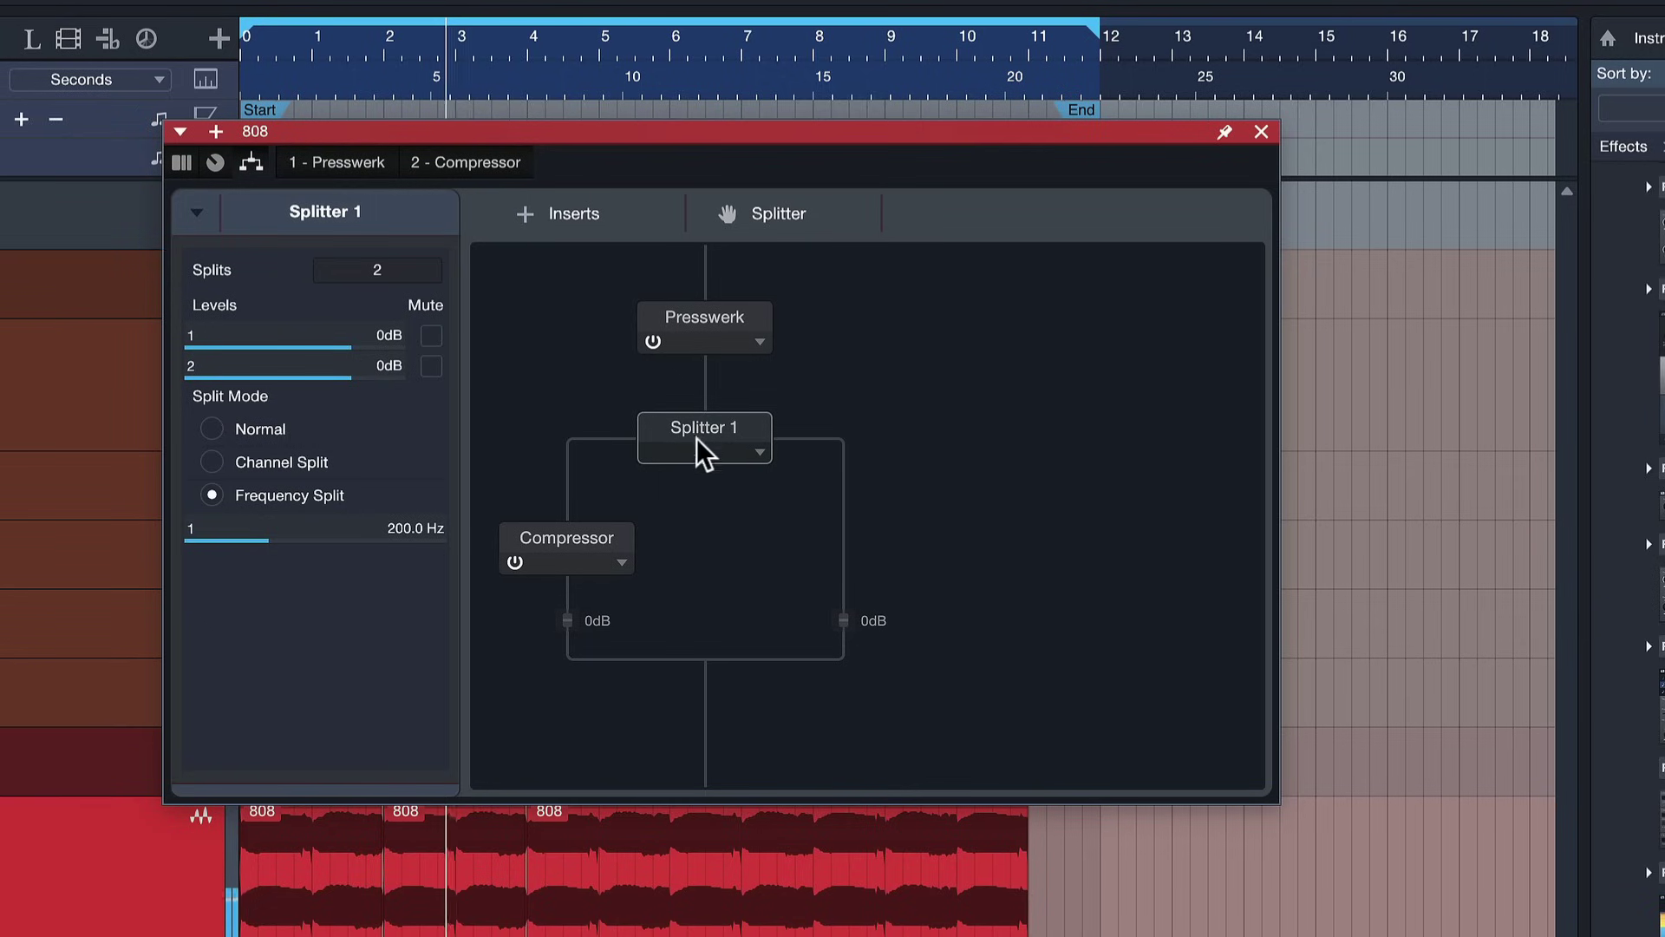
drag(404, 517, 774, 526)
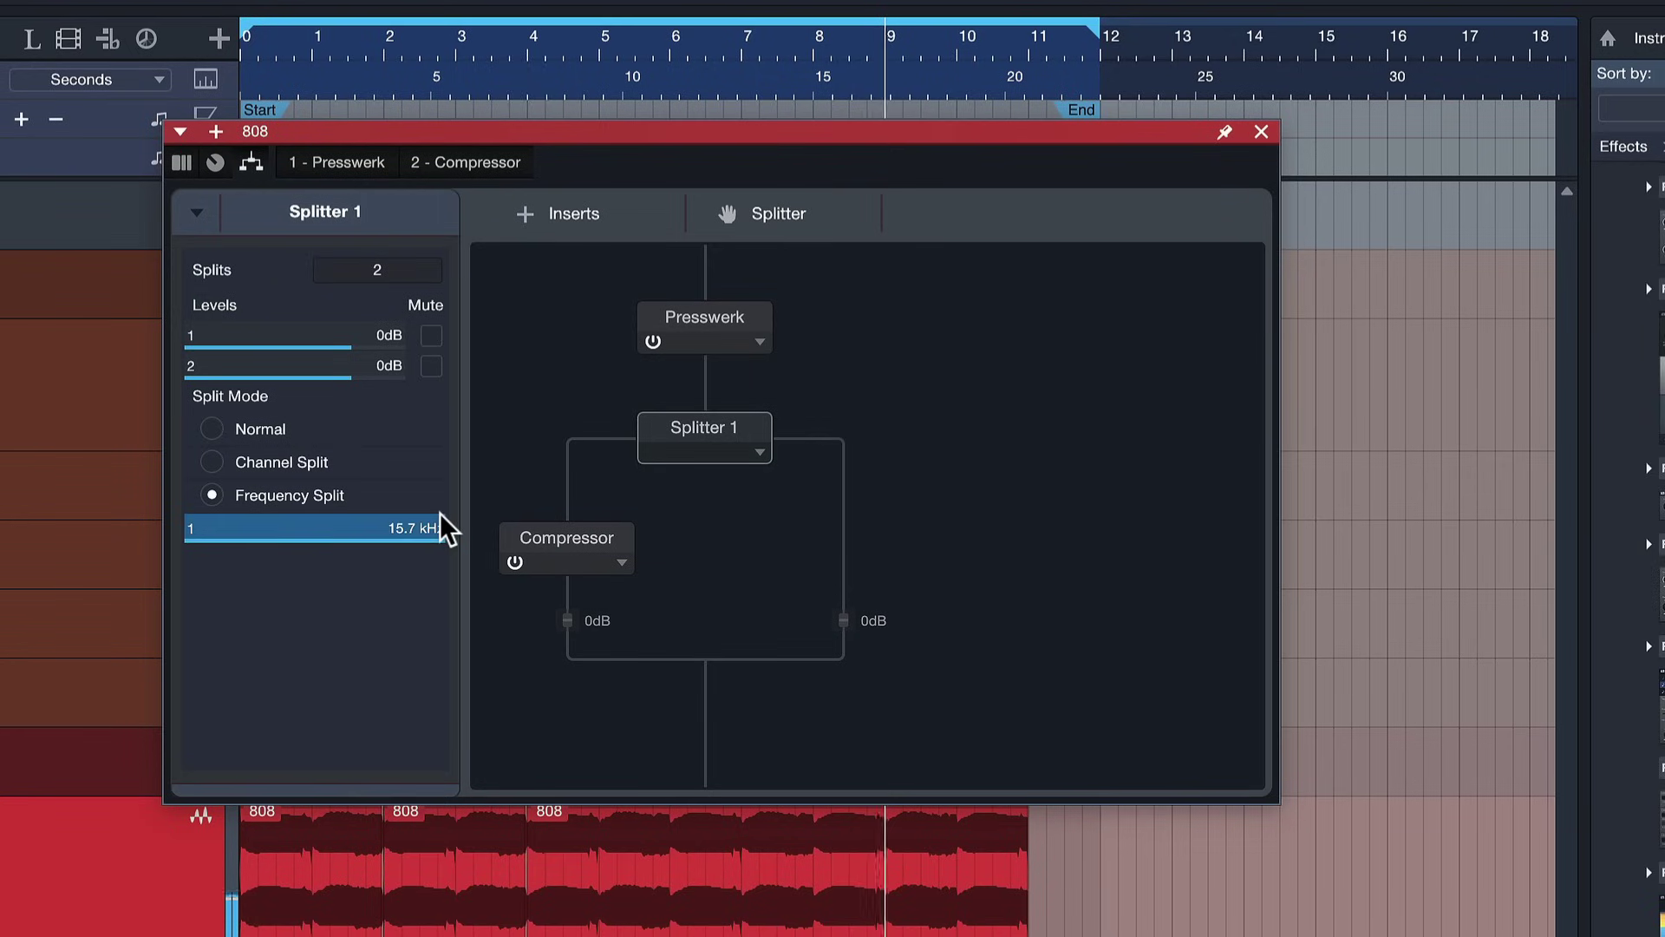
mouse_move(439, 513)
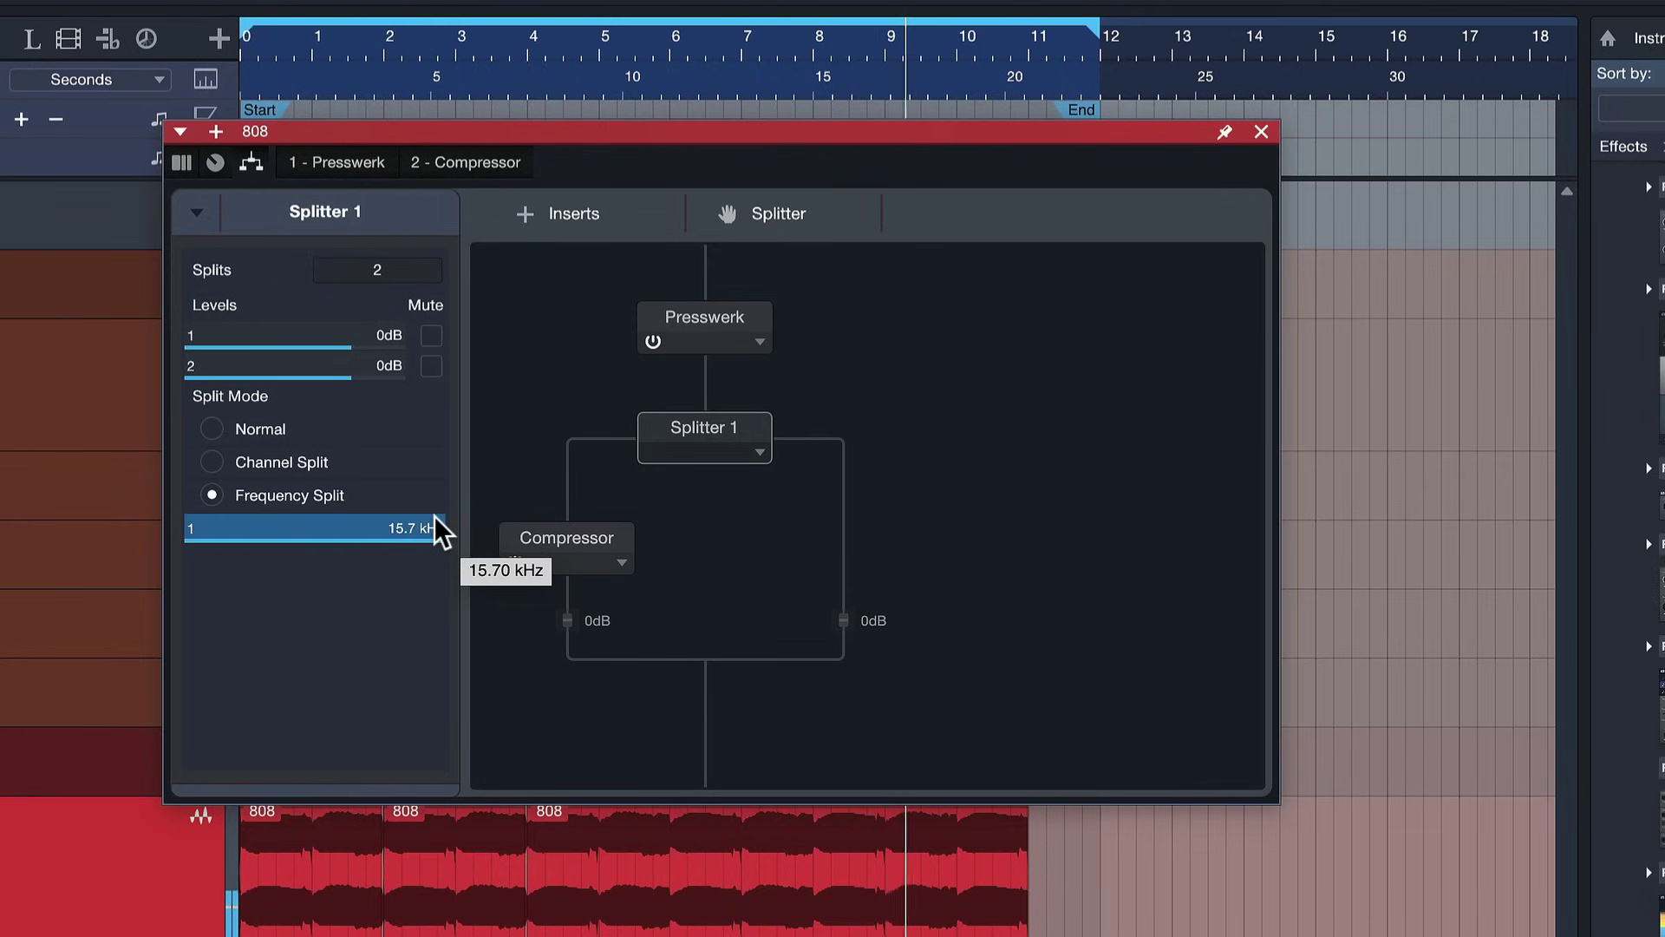
drag(434, 515, 266, 545)
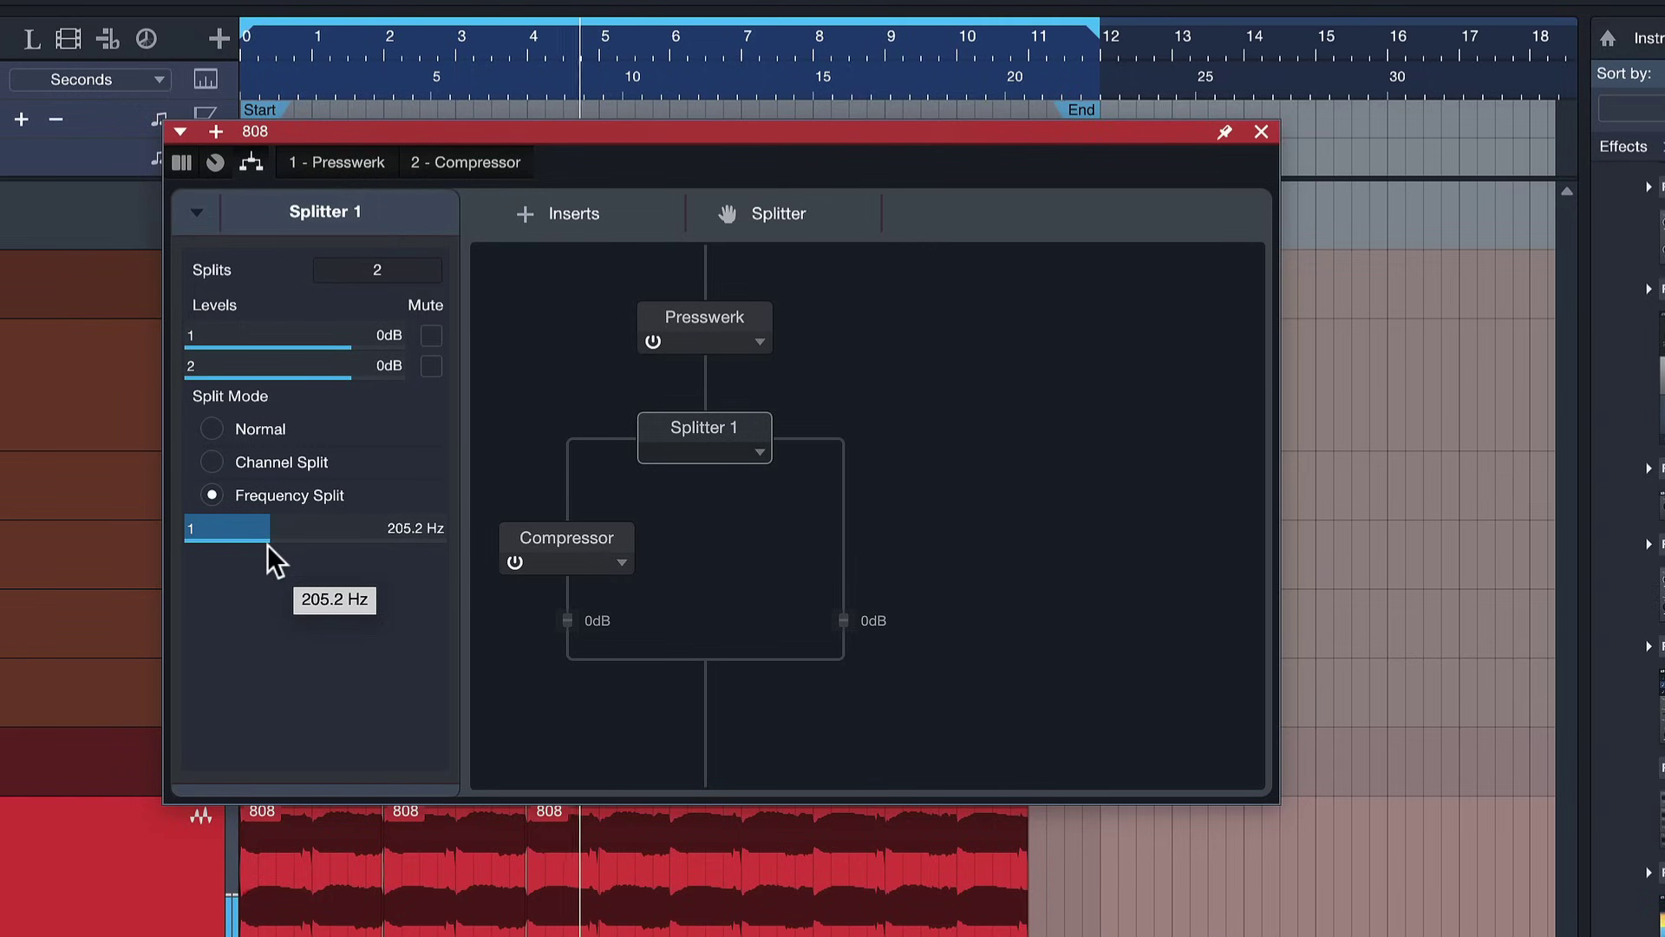
mouse_move(268, 545)
mouse_down()
mouse_move(467, 551)
mouse_move(243, 540)
mouse_move(265, 536)
mouse_up()
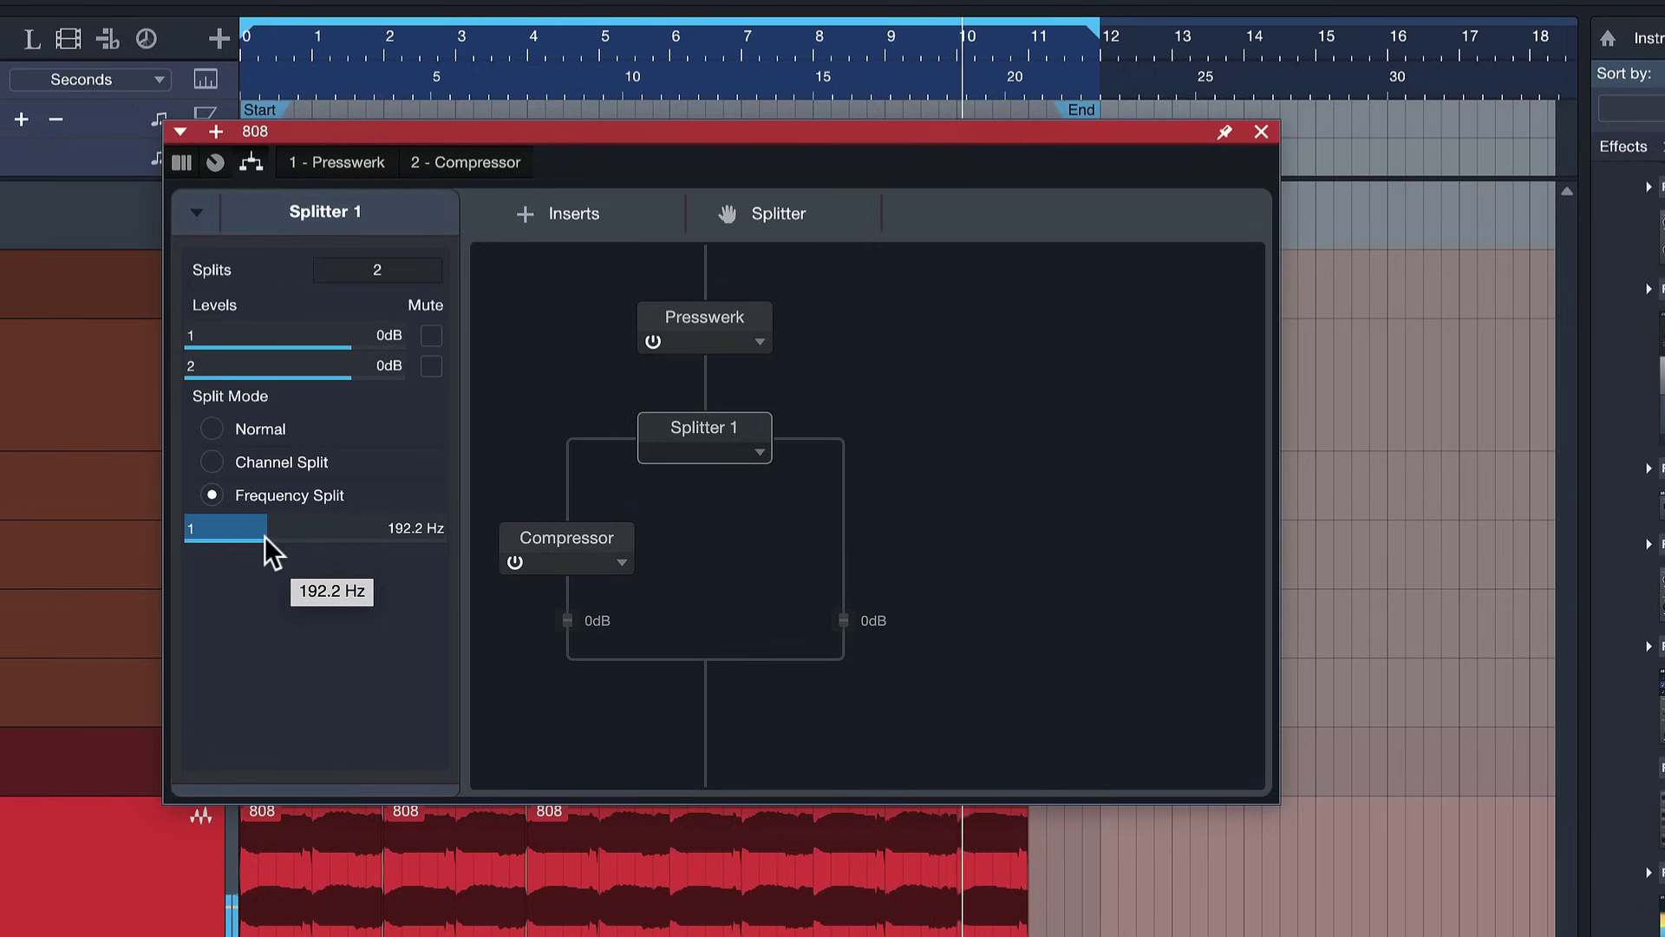
Step: Raise Splitter 1's output levels to +2.5 dB for the low-frequency branch and +1.3 dB for the high-frequency branch
mouse_move(561, 624)
mouse_down()
mouse_move(565, 668)
mouse_move(568, 626)
mouse_up()
mouse_move(845, 628)
mouse_down()
mouse_move(842, 668)
mouse_move(843, 634)
mouse_move(837, 647)
mouse_up()
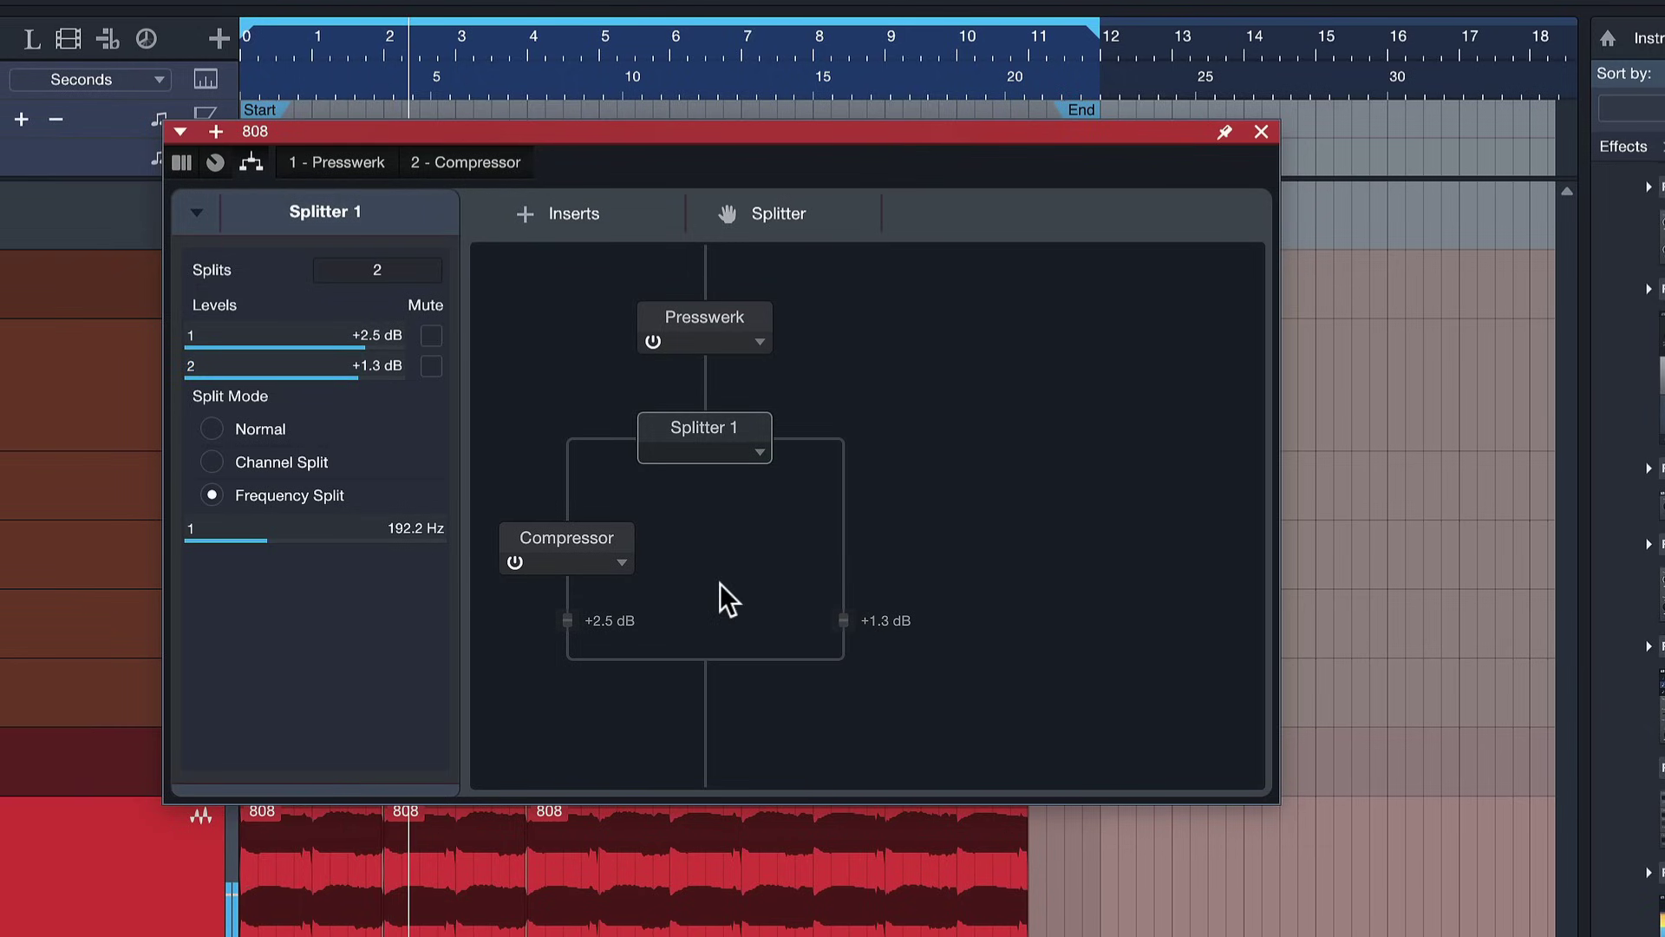